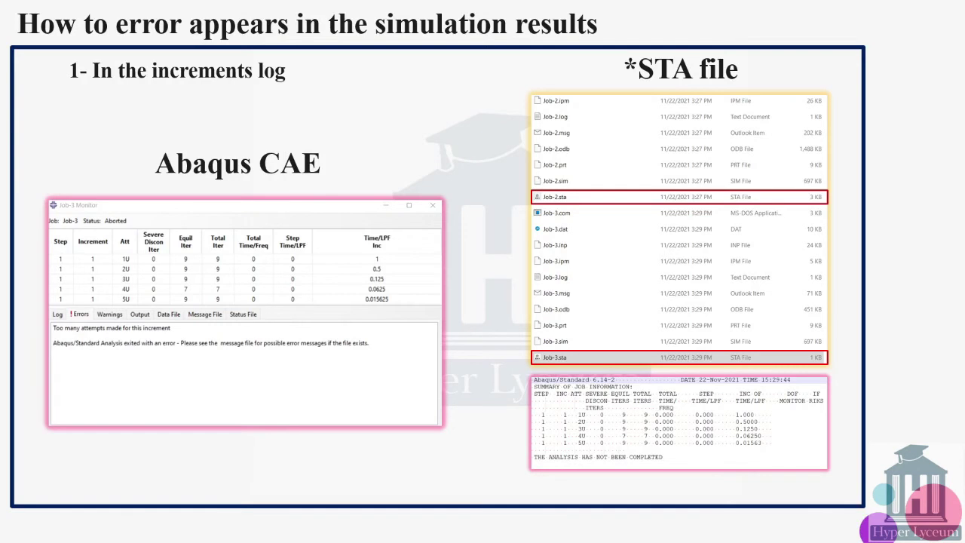
# Advance the presentation to the Message file error slide.
pyautogui.press('Right')
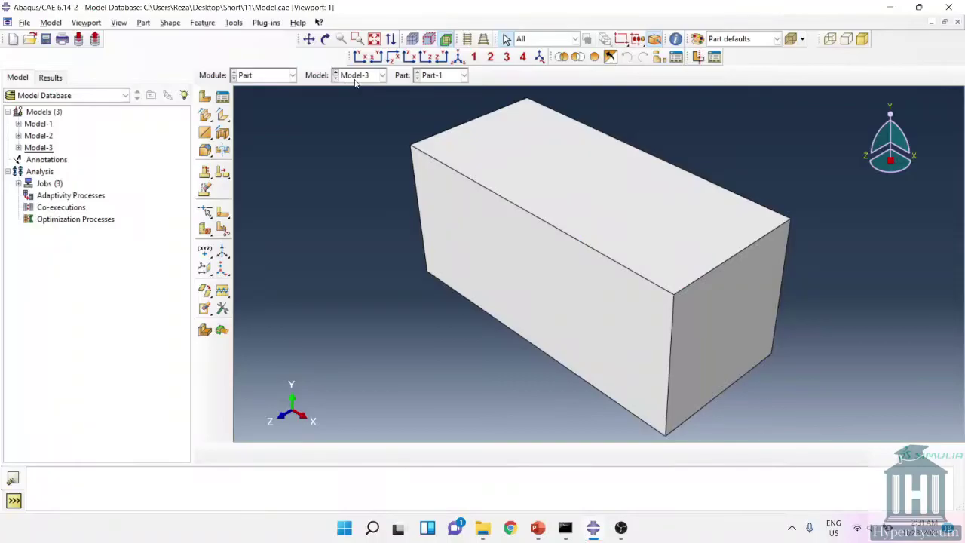
# Select Model-1 from the model list.
pyautogui.click(356, 80)
pyautogui.click(354, 87)
# Query distances between the cuboid's corners, measuring edges of 20, 20 and 45.
pyautogui.click(676, 38)
pyautogui.click(413, 184)
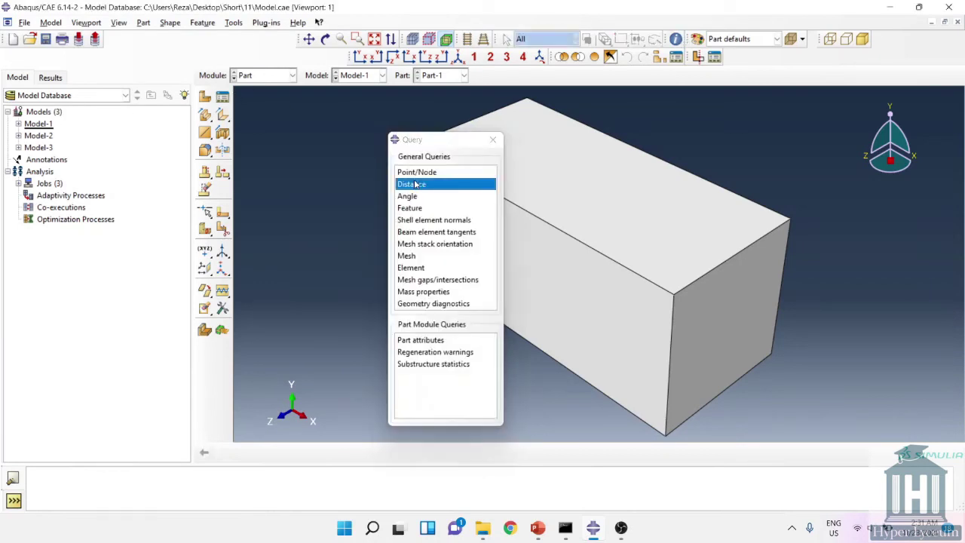
pyautogui.click(791, 221)
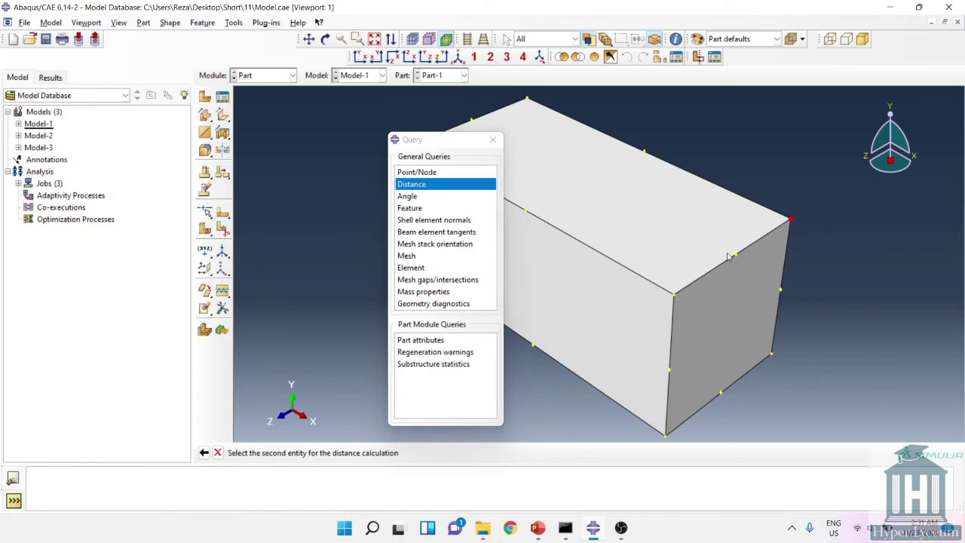
pyautogui.click(674, 296)
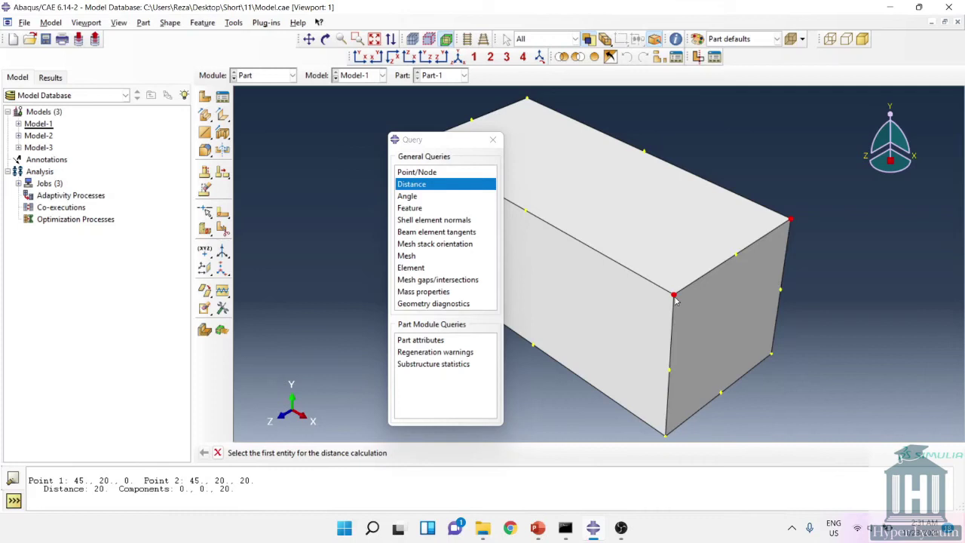
pyautogui.click(674, 296)
pyautogui.click(666, 436)
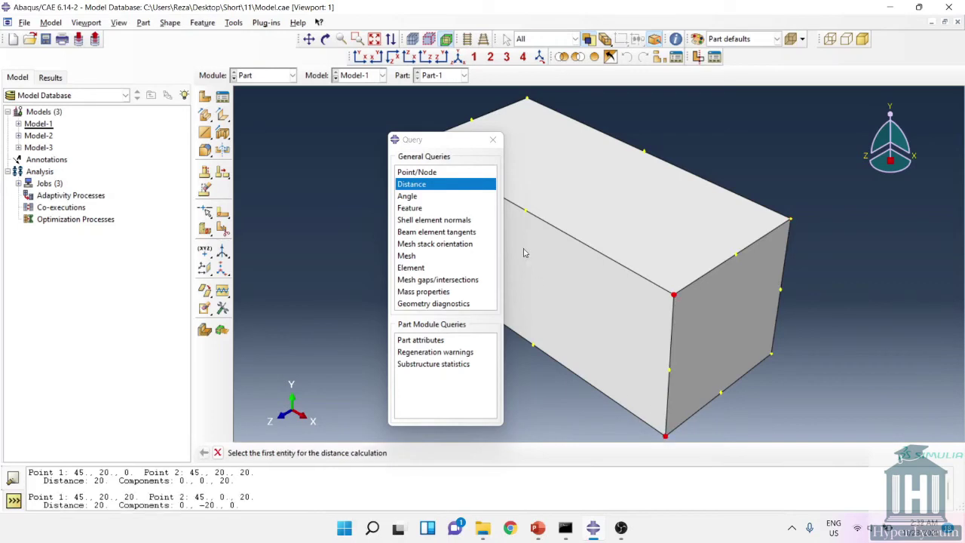
pyautogui.moveTo(445, 140); pyautogui.dragTo(298, 128)
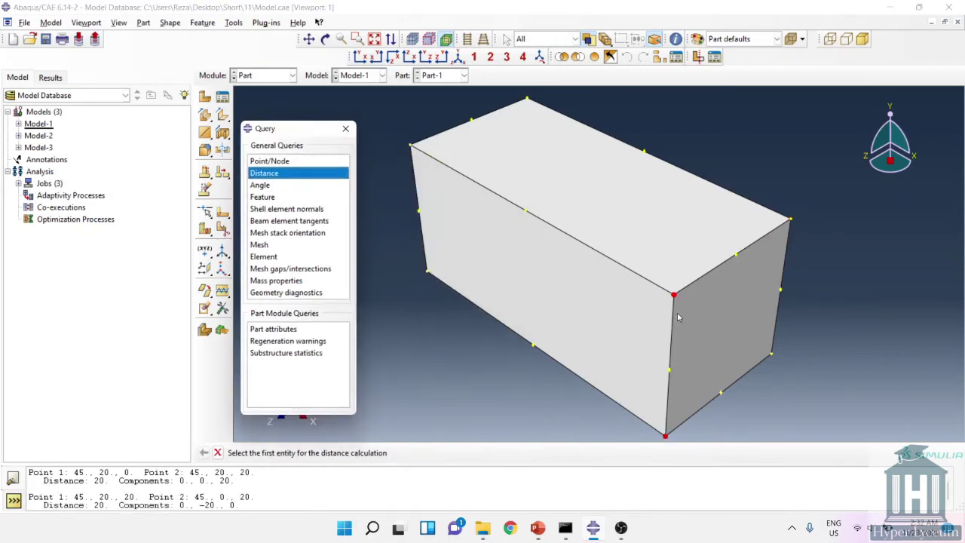
pyautogui.click(410, 144)
pyautogui.click(411, 144)
pyautogui.click(410, 144)
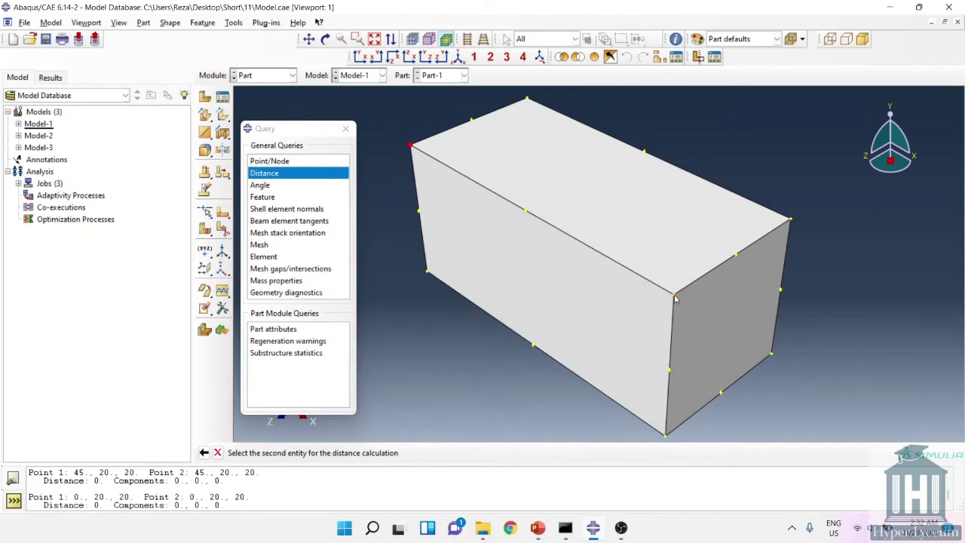
pyautogui.click(674, 296)
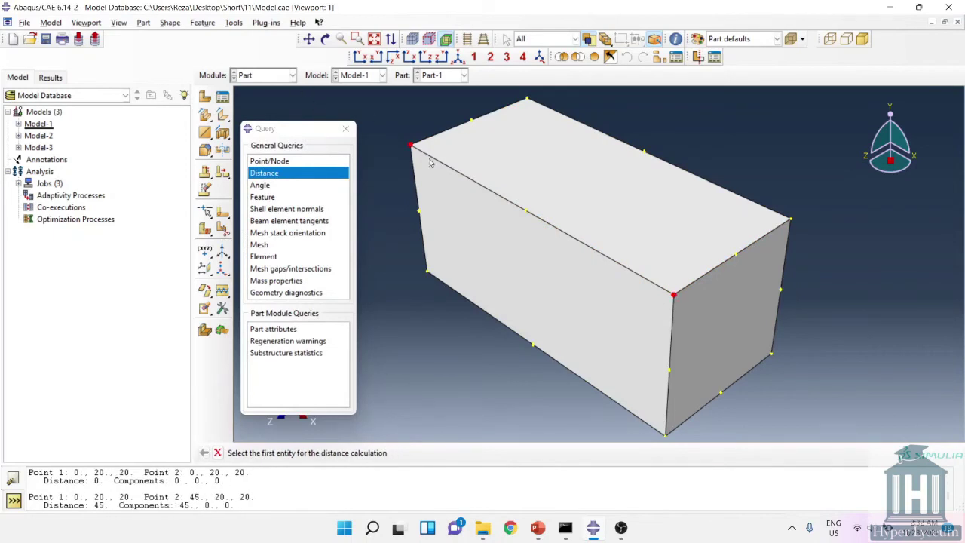
pyautogui.click(275, 75)
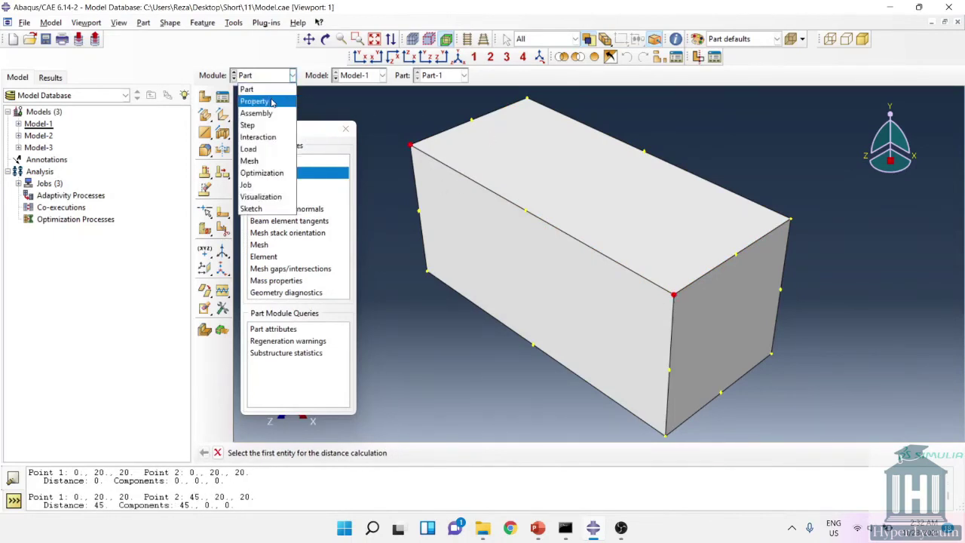
pyautogui.click(260, 98)
pyautogui.click(225, 98)
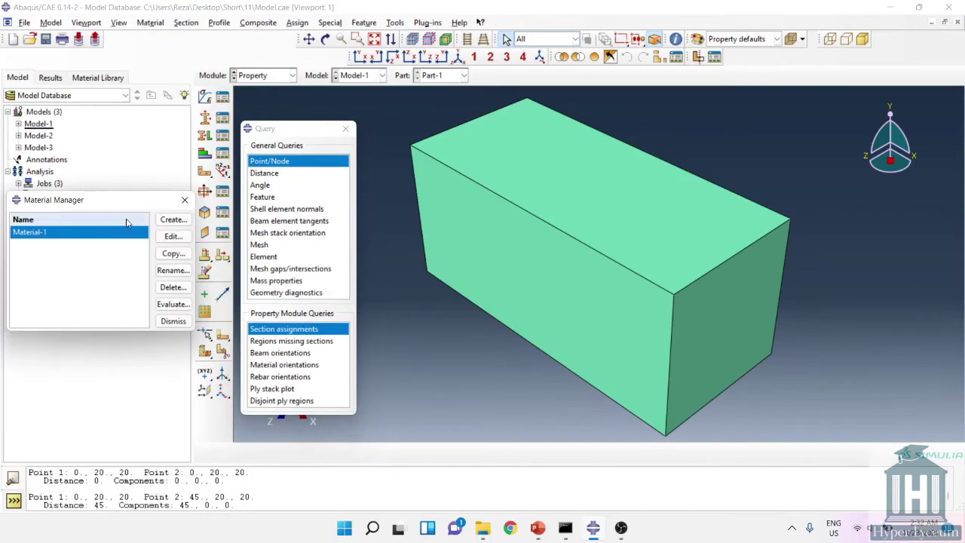
pyautogui.doubleClick(122, 236)
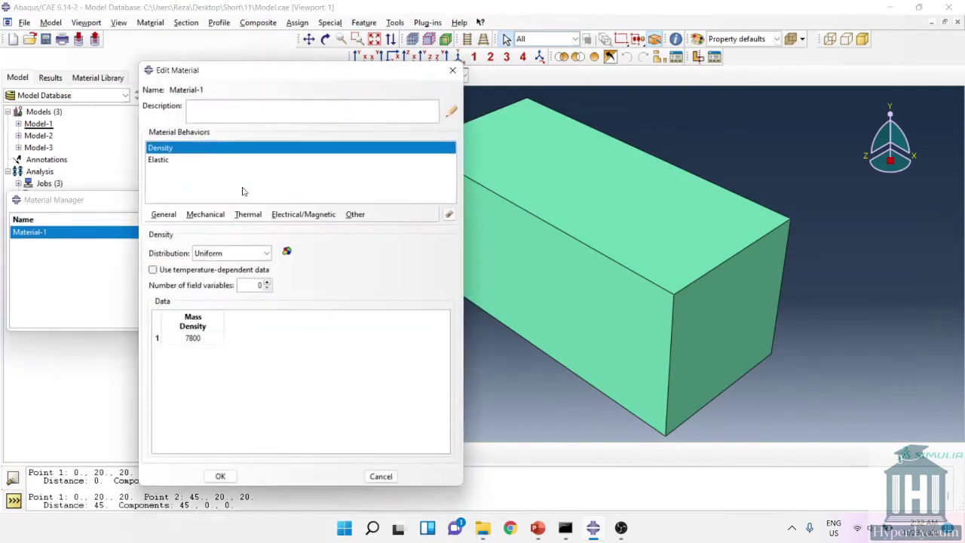
pyautogui.click(168, 161)
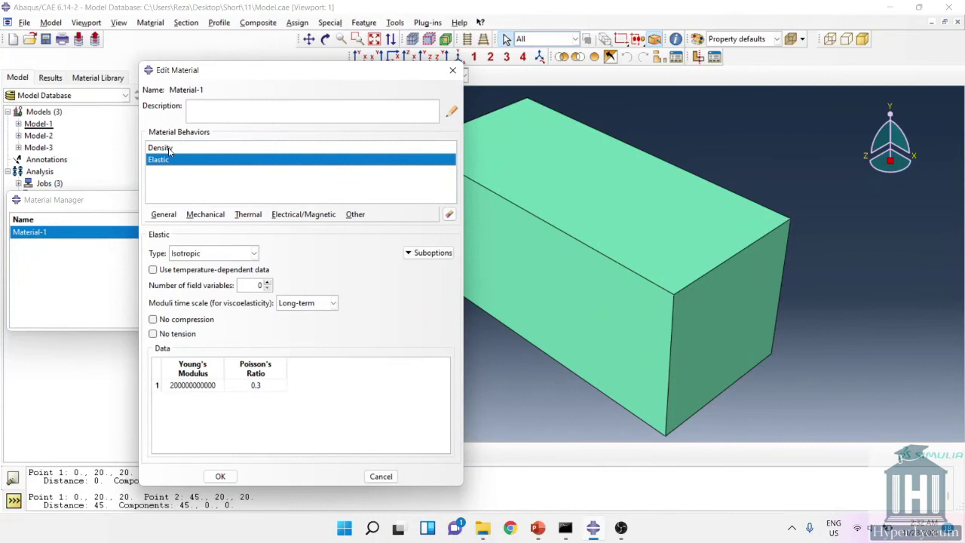
pyautogui.click(170, 147)
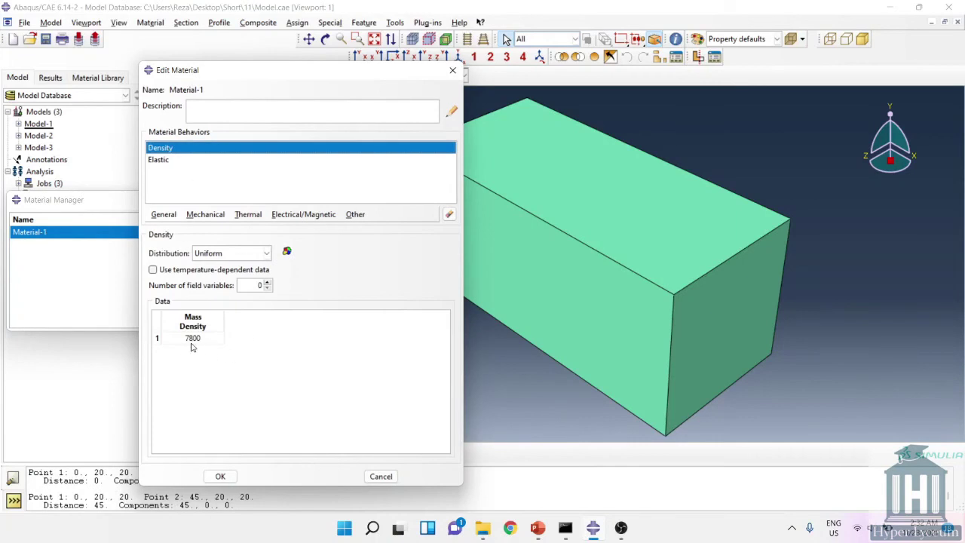
pyautogui.click(184, 158)
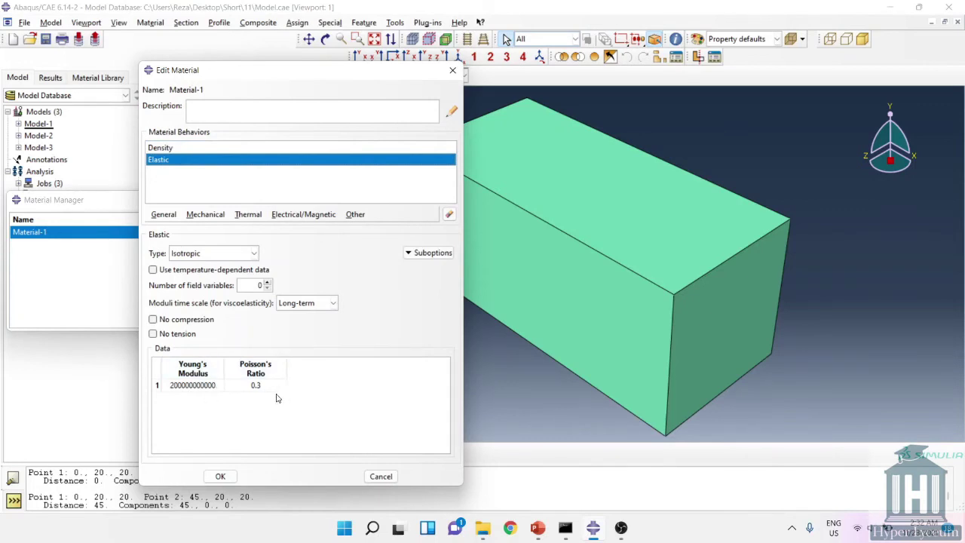
# Close the material editor unchanged and move through Assembly to the Step module.
pyautogui.click(381, 476)
pyautogui.click(265, 75)
pyautogui.click(270, 108)
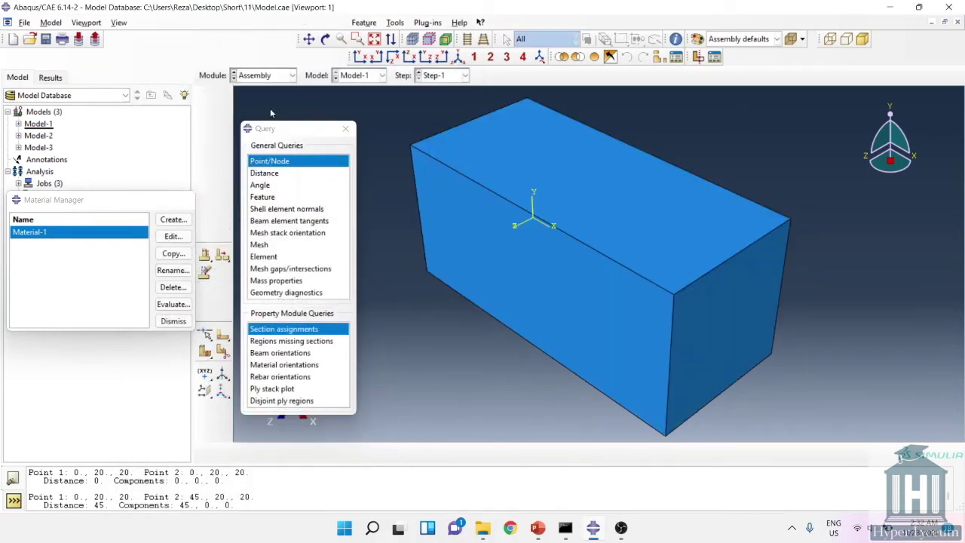
pyautogui.moveTo(566, 257)
pyautogui.keyDown('ctrl'); pyautogui.keyDown('alt'); pyautogui.mouseDown()
pyautogui.moveTo(383, 267)
pyautogui.moveTo(700, 257)
pyautogui.moveTo(577, 249)
pyautogui.mouseUp(); pyautogui.keyUp('alt'); pyautogui.keyUp('ctrl')
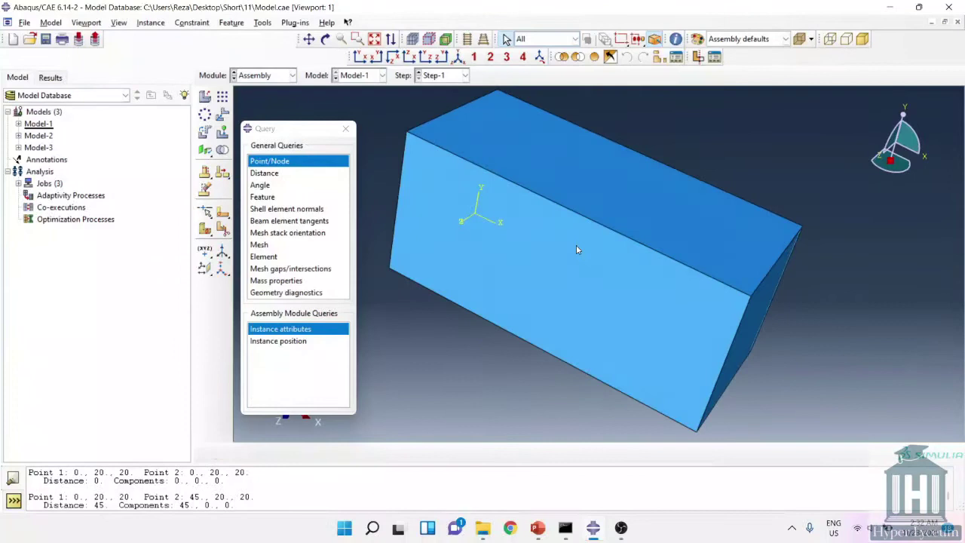
pyautogui.click(272, 75)
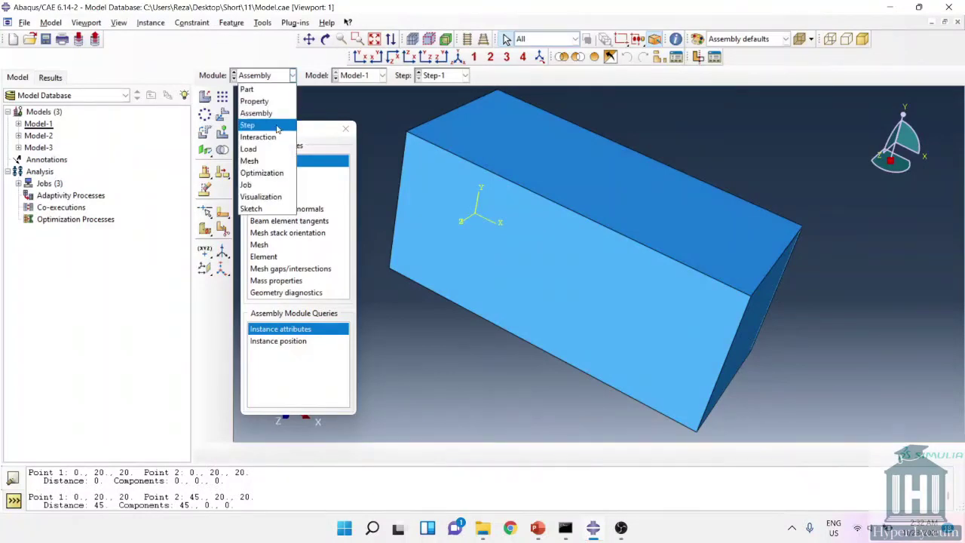
pyautogui.click(277, 129)
# Review Step-1's Static, General settings: time period 1, maximum 100 increments.
pyautogui.click(223, 97)
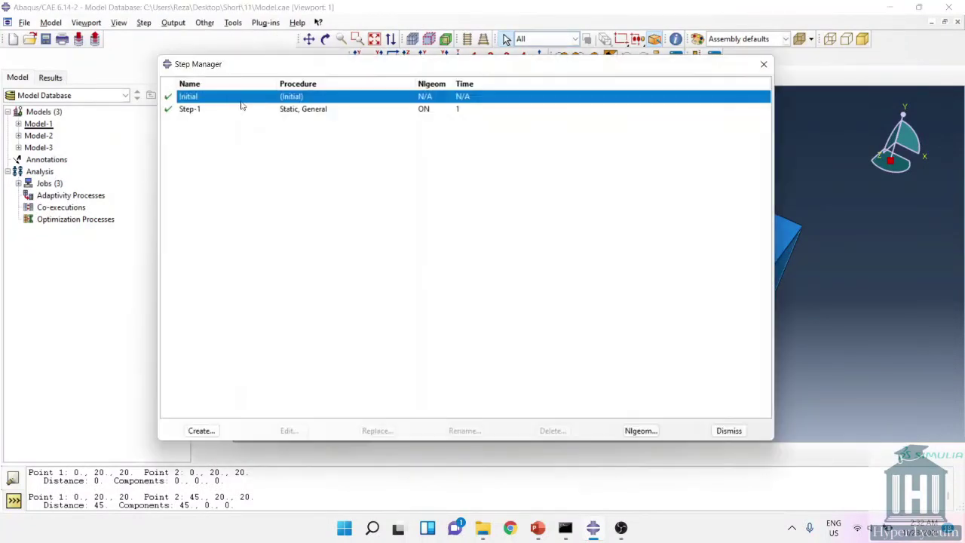
pyautogui.click(282, 113)
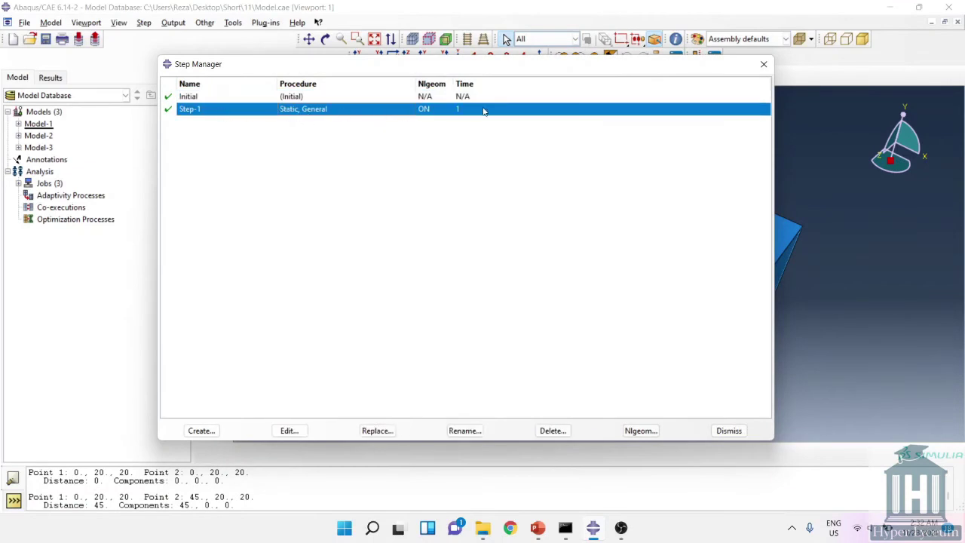
pyautogui.doubleClick(441, 113)
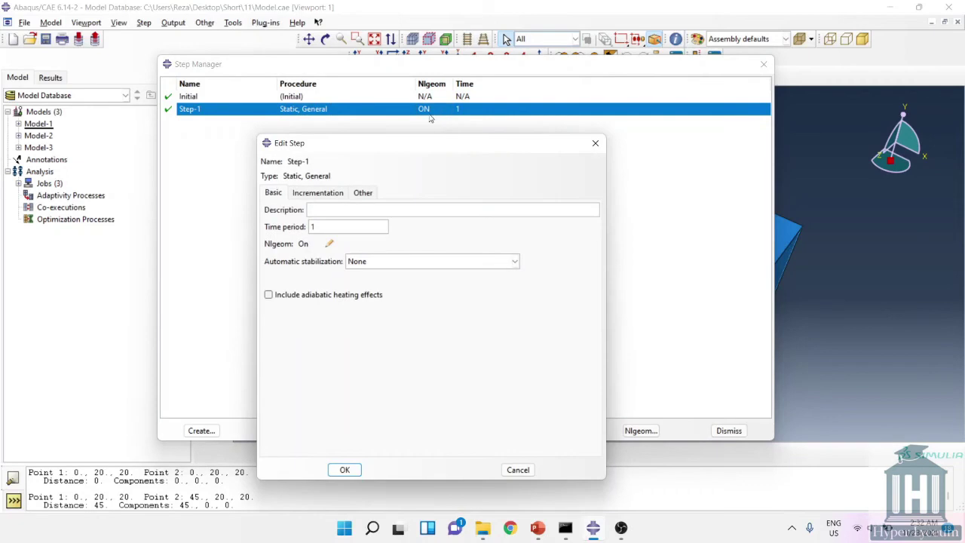
pyautogui.click(330, 198)
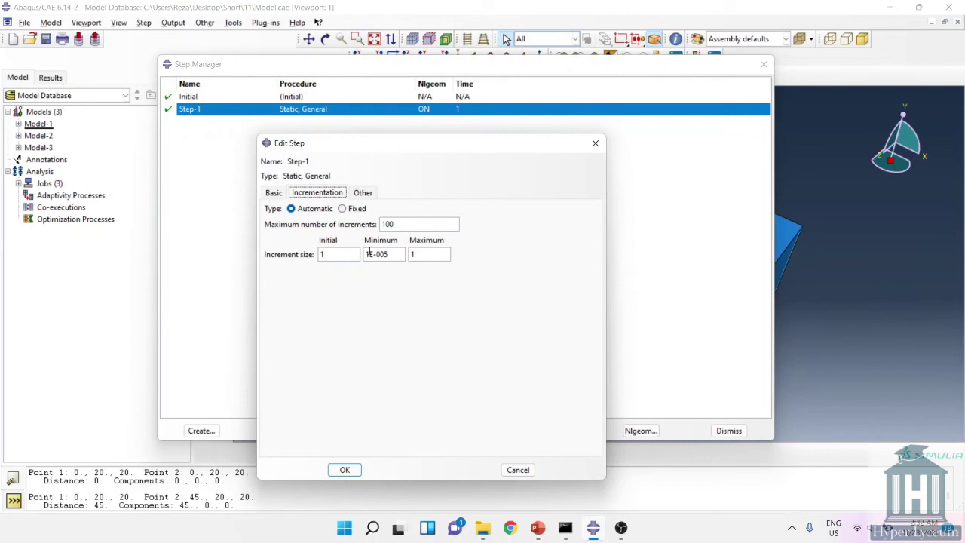
pyautogui.click(360, 194)
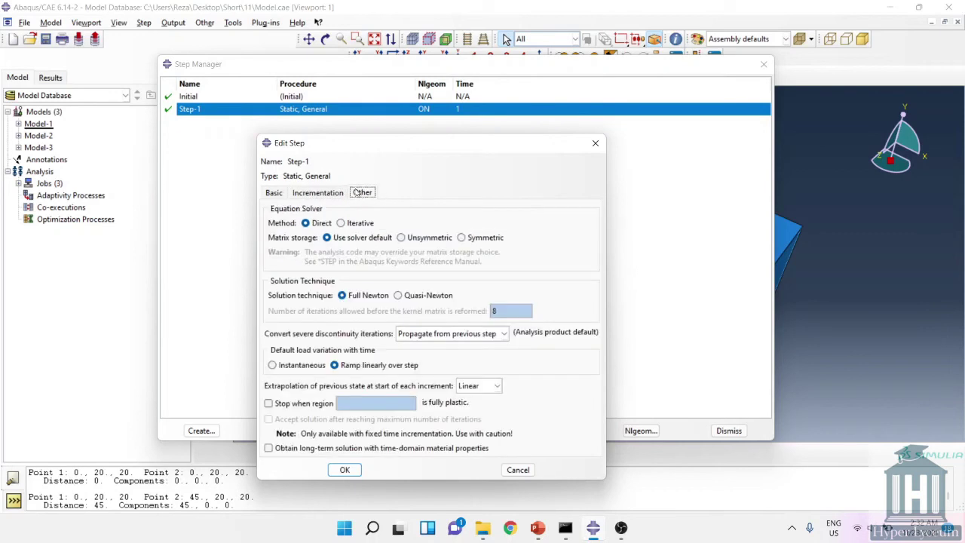
pyautogui.click(273, 193)
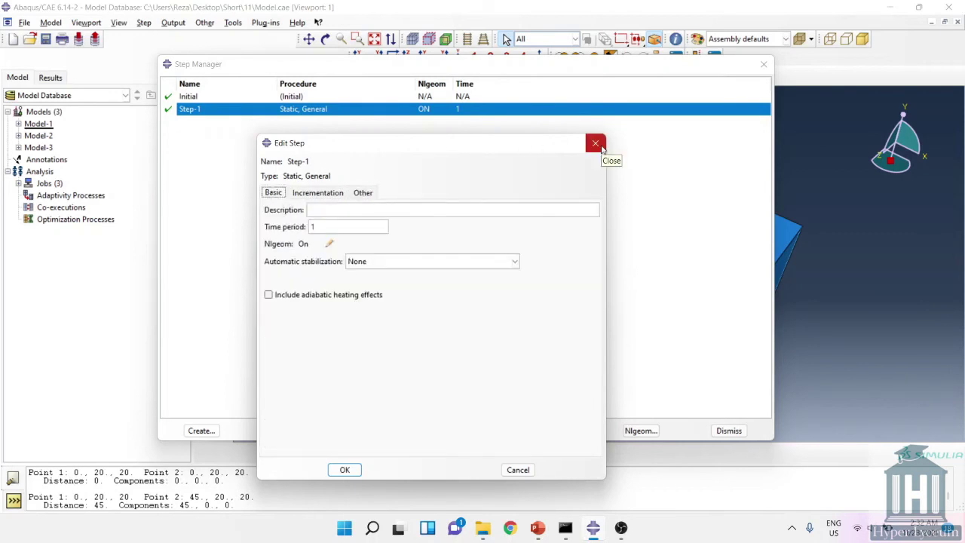
pyautogui.click(595, 144)
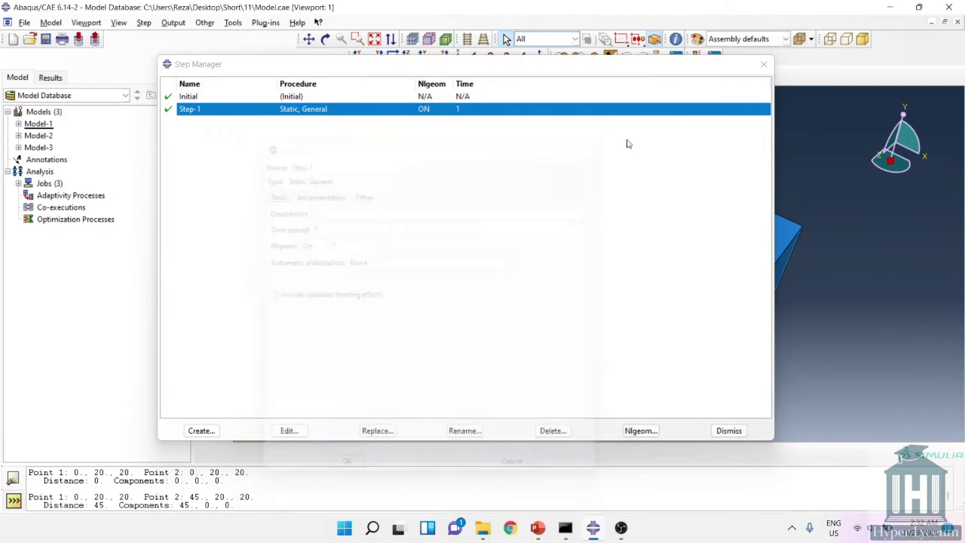
# Check in the Interaction module that Model-1 has no interactions defined.
pyautogui.click(763, 64)
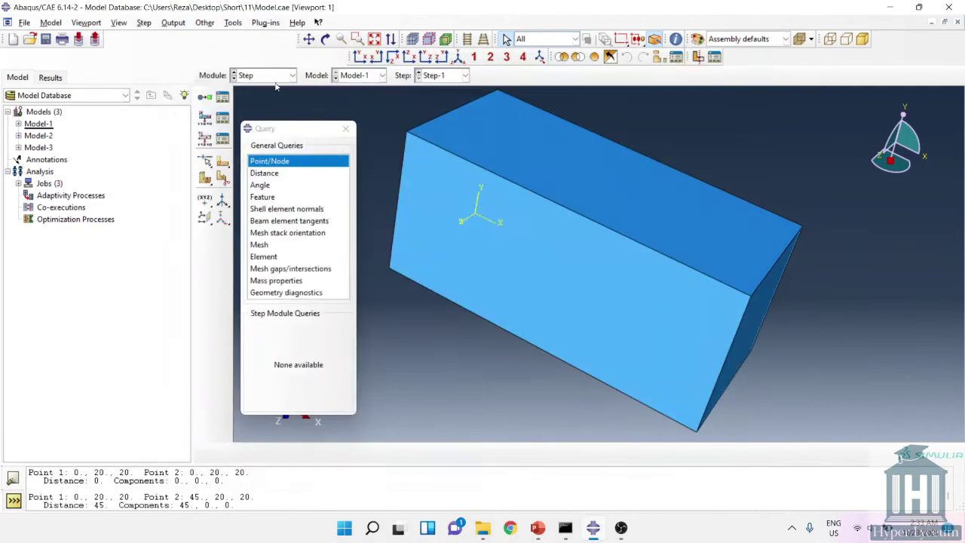
pyautogui.click(275, 75)
pyautogui.click(264, 133)
pyautogui.click(227, 98)
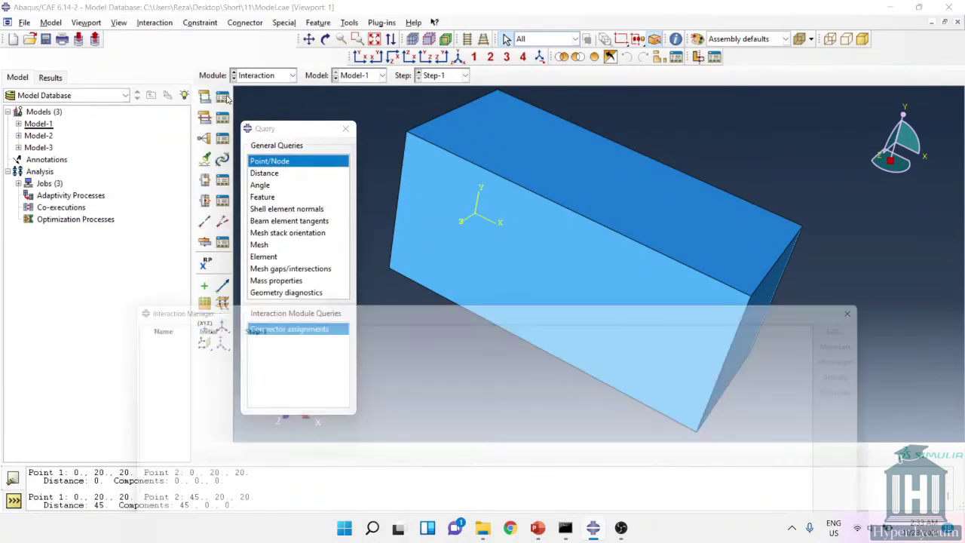
pyautogui.moveTo(433, 314); pyautogui.dragTo(426, 244)
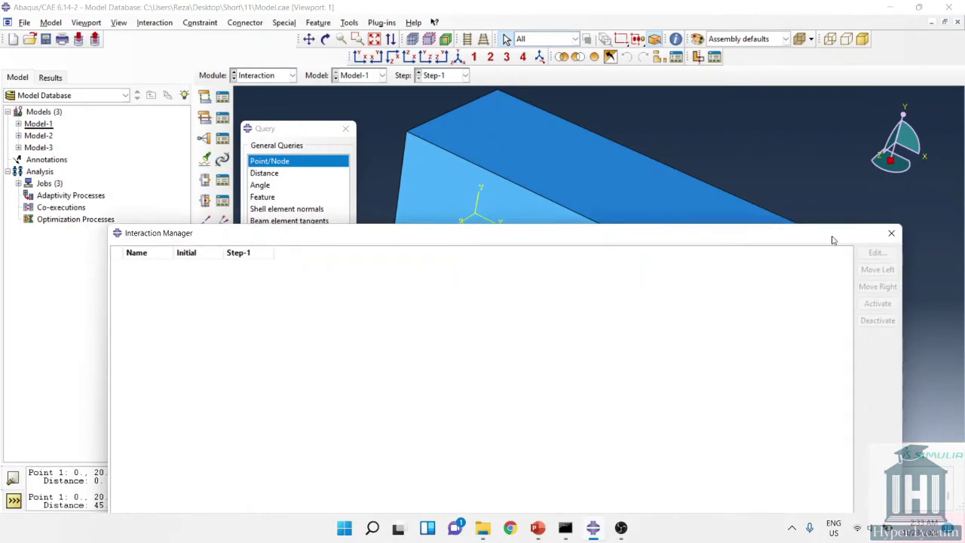
pyautogui.click(892, 233)
# Pass through the Load module to the Mesh module to view the brick-element mesh.
pyautogui.click(288, 75)
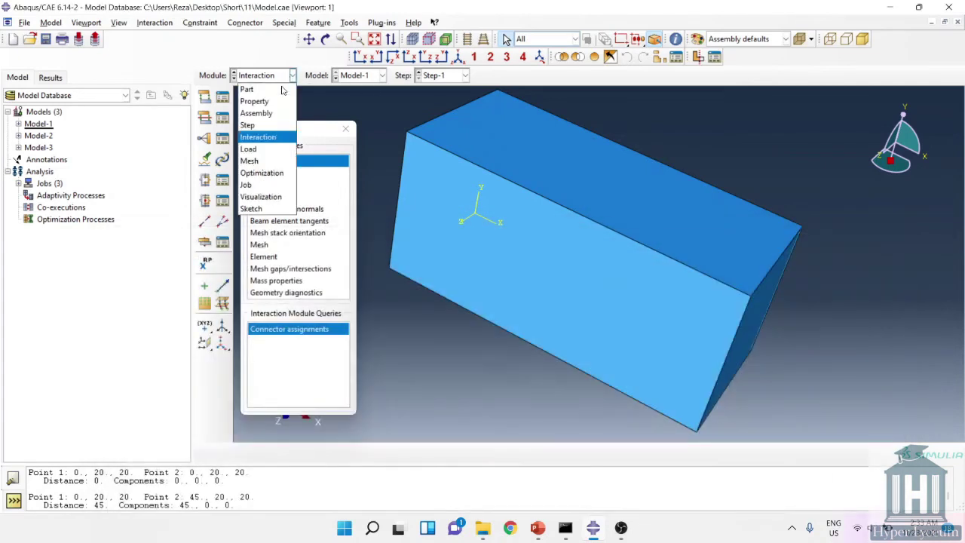
pyautogui.click(279, 150)
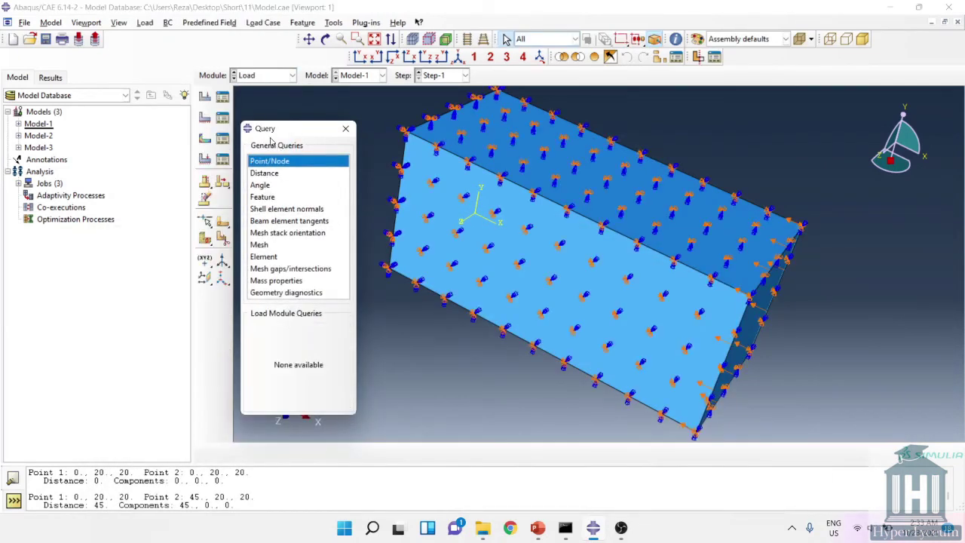
pyautogui.click(279, 77)
pyautogui.click(285, 162)
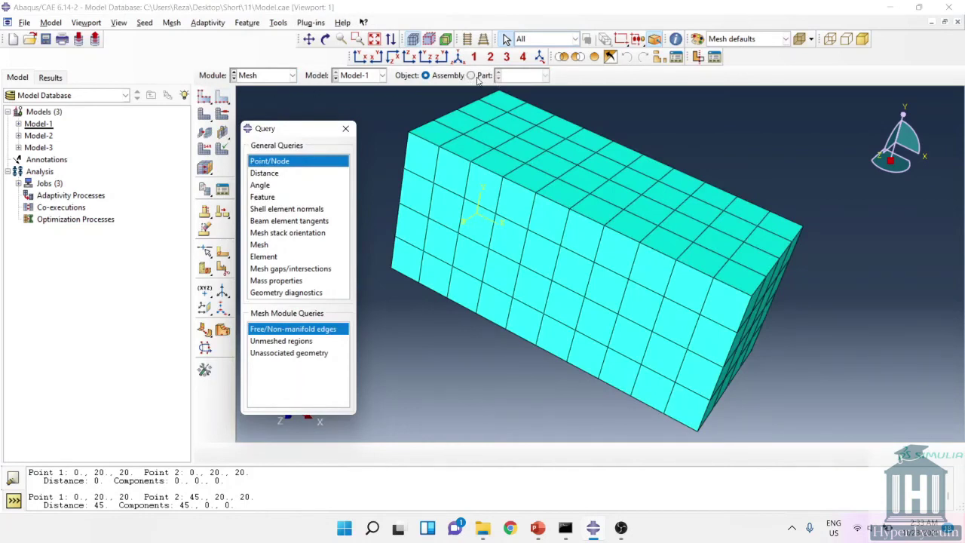
# Review the 4.5 global seed size and C3D8R element type without changing them.
pyautogui.click(205, 97)
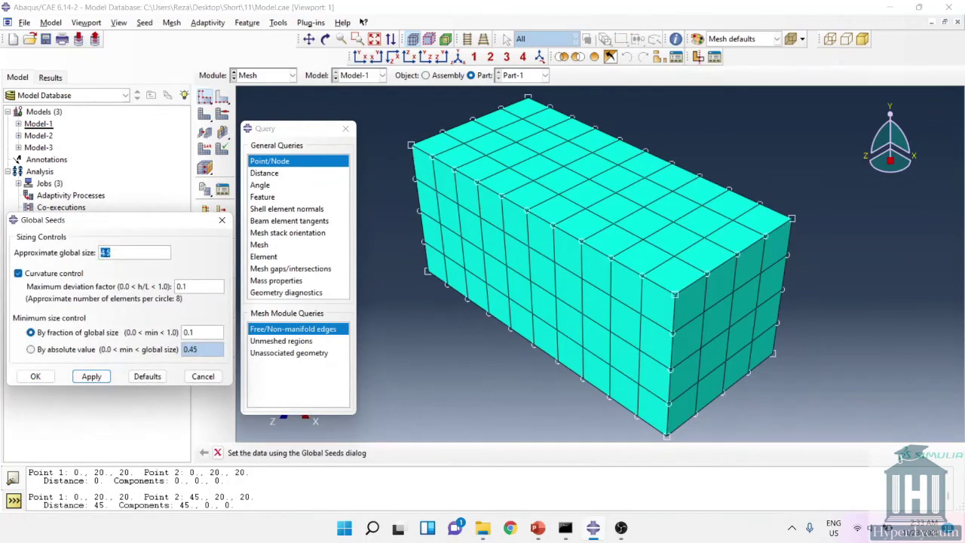
pyautogui.click(222, 220)
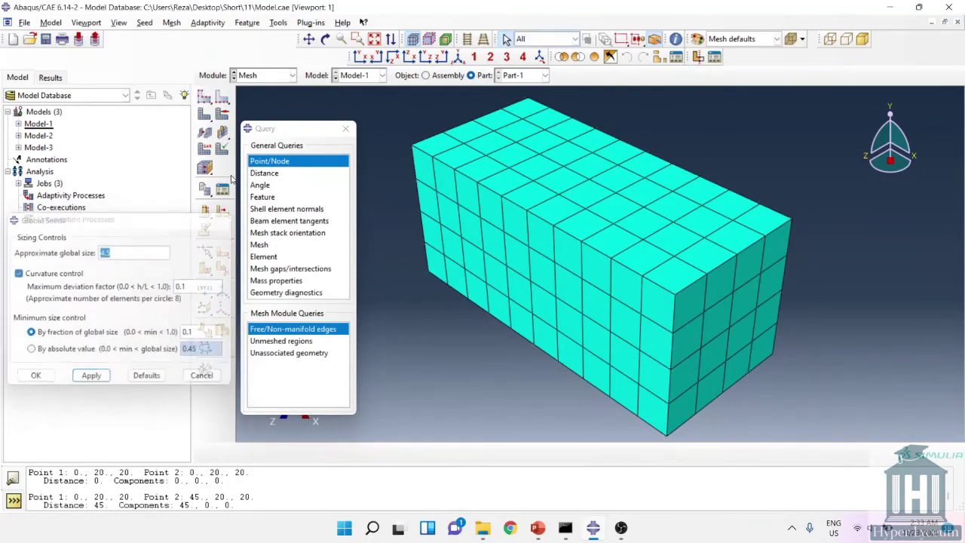
pyautogui.click(205, 150)
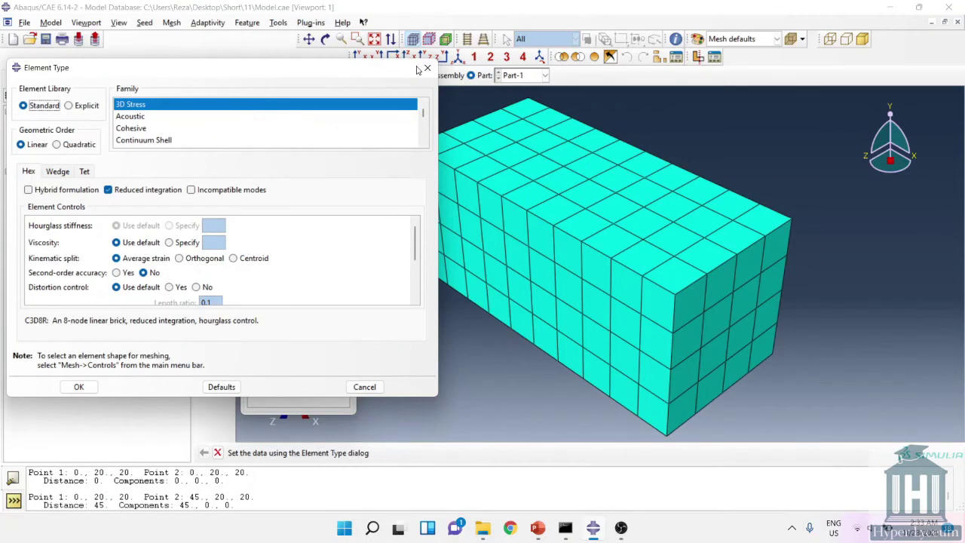
pyautogui.click(427, 69)
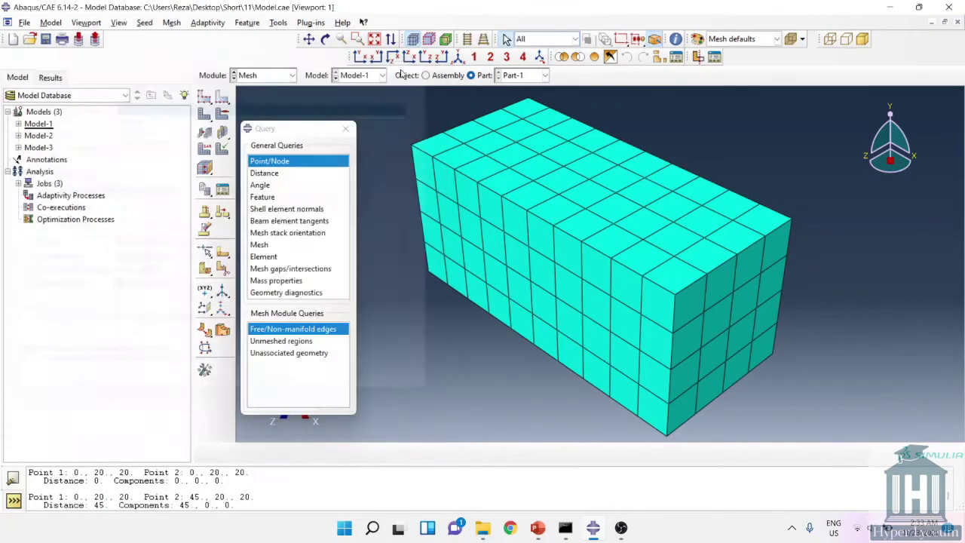
pyautogui.click(256, 78)
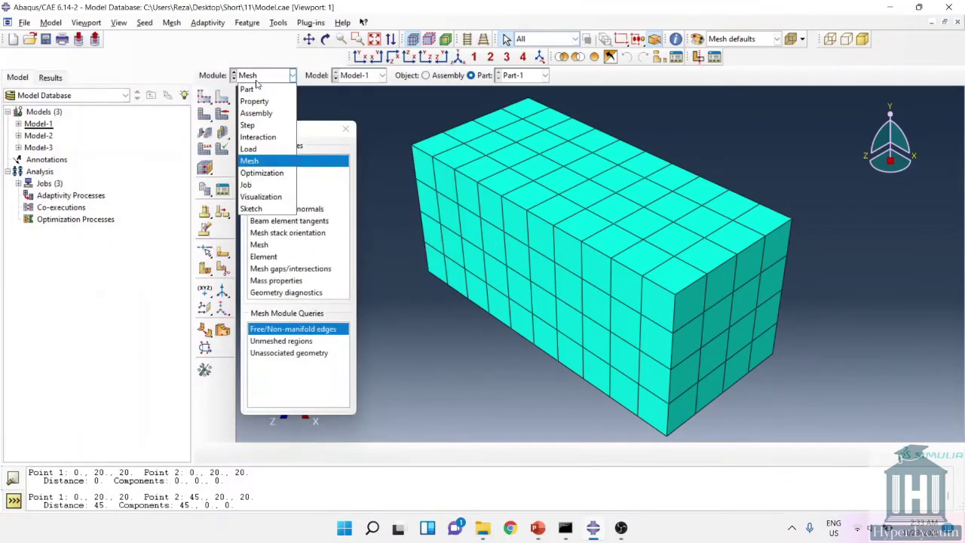
# Return to the Load module and orbit the block to view its constraint markers from several sides.
pyautogui.click(270, 149)
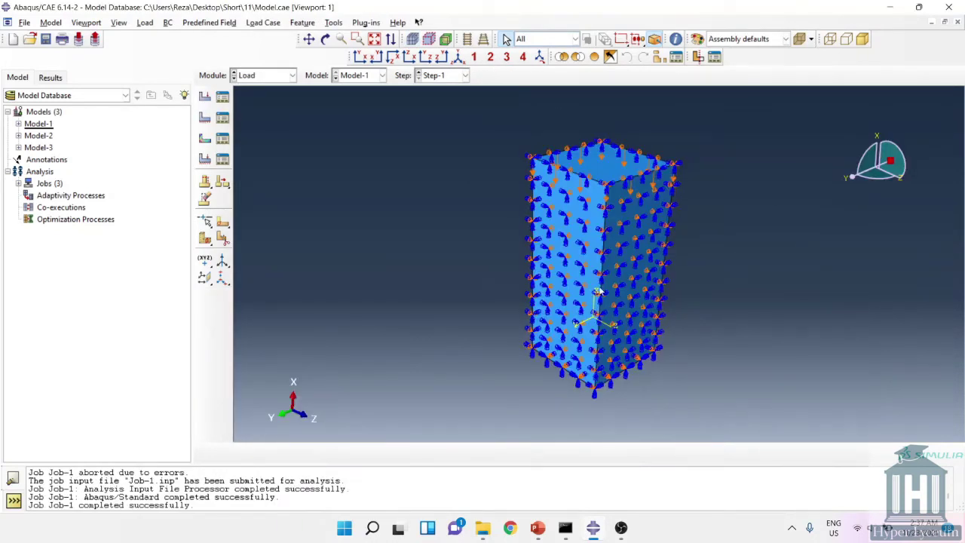
pyautogui.keyDown('ctrl'); pyautogui.keyDown('alt'); pyautogui.moveTo(602, 295); pyautogui.dragTo(587, 216); pyautogui.keyUp('alt'); pyautogui.keyUp('ctrl')
pyautogui.keyDown('ctrl'); pyautogui.keyDown('alt'); pyautogui.moveTo(605, 261); pyautogui.dragTo(555, 255); pyautogui.keyUp('alt'); pyautogui.keyUp('ctrl')
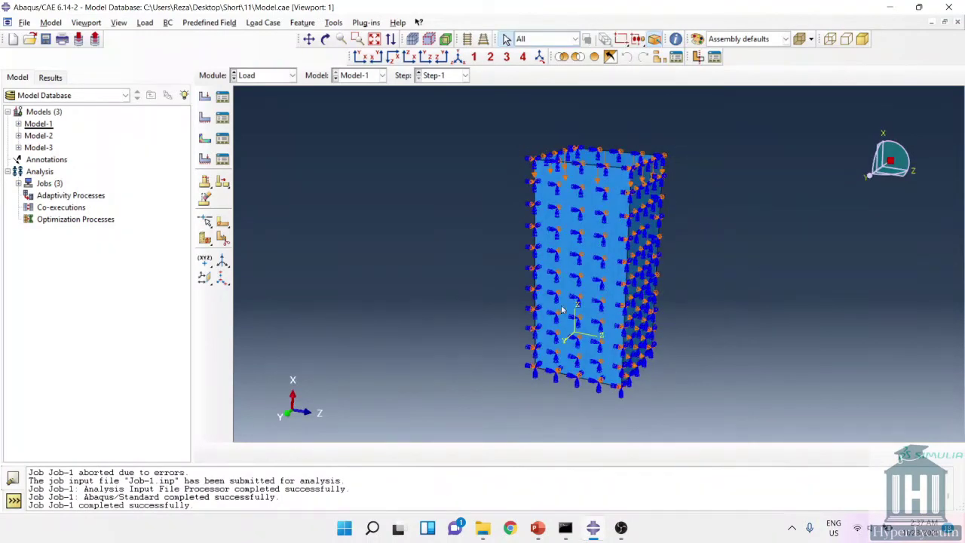
pyautogui.keyDown('ctrl'); pyautogui.keyDown('alt'); pyautogui.moveTo(586, 316); pyautogui.dragTo(671, 314); pyautogui.keyUp('alt'); pyautogui.keyUp('ctrl')
pyautogui.keyDown('ctrl'); pyautogui.keyDown('alt'); pyautogui.moveTo(587, 326); pyautogui.dragTo(646, 321); pyautogui.keyUp('alt'); pyautogui.keyUp('ctrl')
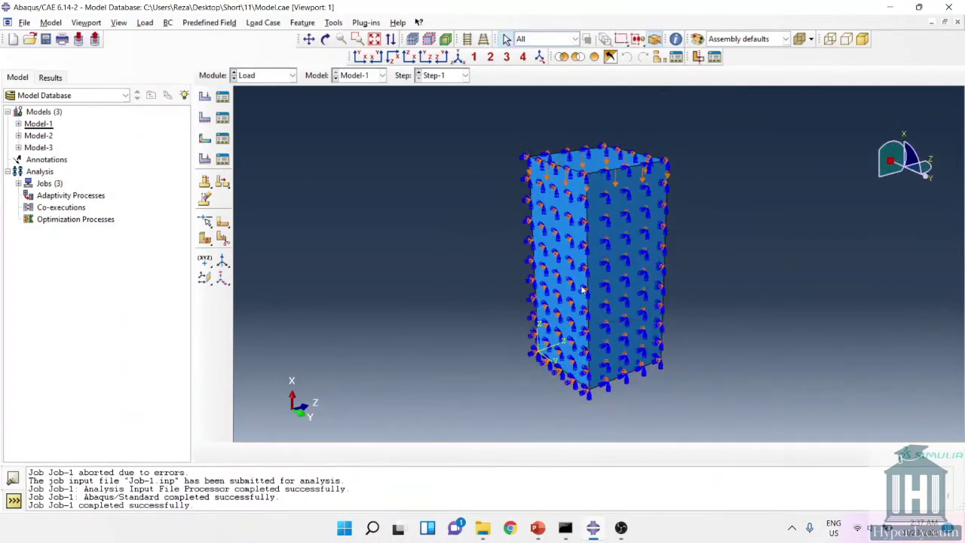
pyautogui.keyDown('ctrl'); pyautogui.keyDown('alt'); pyautogui.moveTo(539, 316); pyautogui.dragTo(503, 254); pyautogui.keyUp('alt'); pyautogui.keyUp('ctrl')
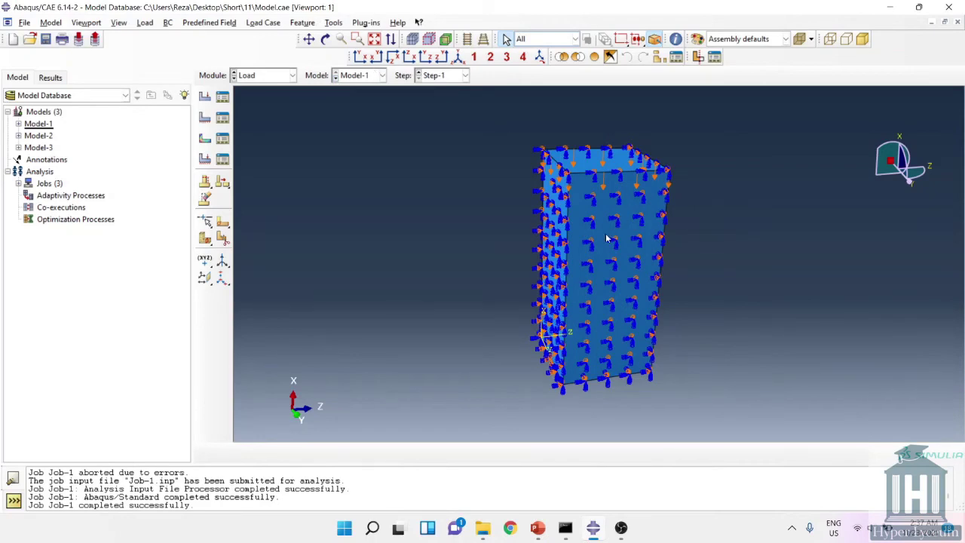
pyautogui.keyDown('ctrl'); pyautogui.keyDown('alt'); pyautogui.moveTo(573, 273); pyautogui.dragTo(652, 310); pyautogui.keyUp('alt'); pyautogui.keyUp('ctrl')
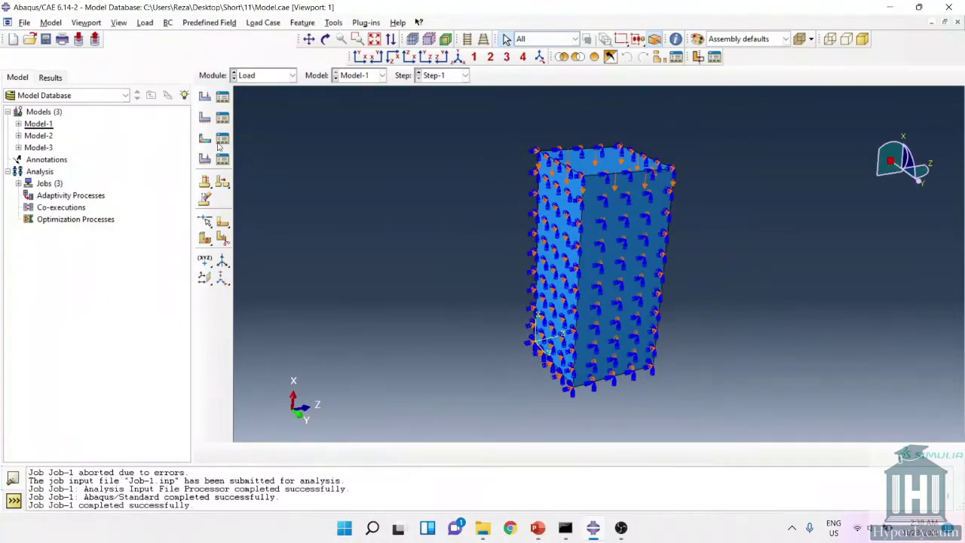
# Open the boundary condition list and inspect the BC-4 and Encaster settings.
pyautogui.click(225, 117)
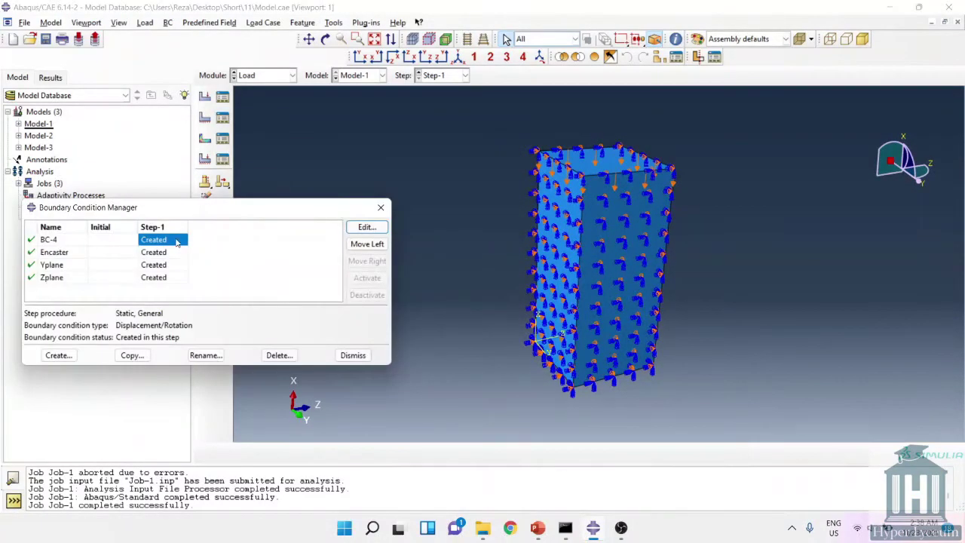
pyautogui.doubleClick(168, 241)
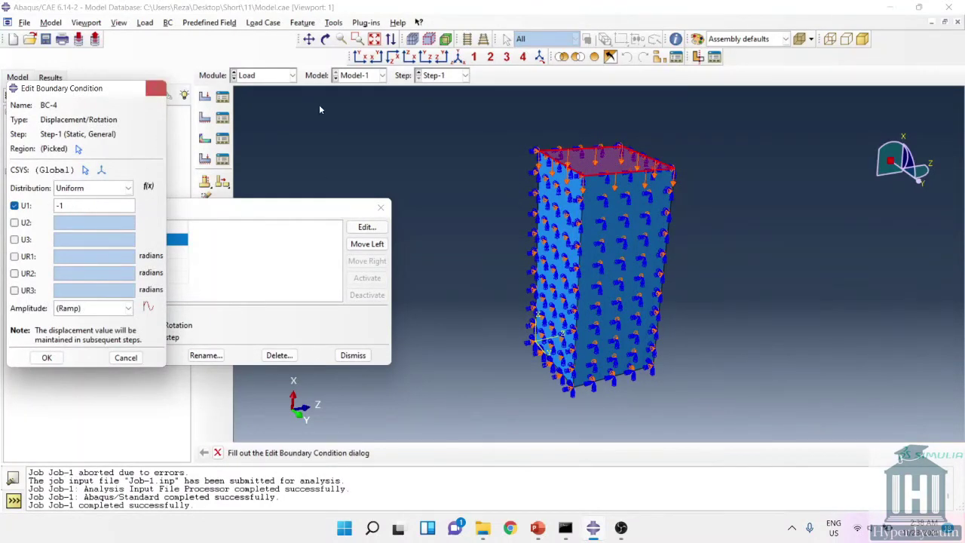
pyautogui.click(155, 88)
pyautogui.doubleClick(172, 256)
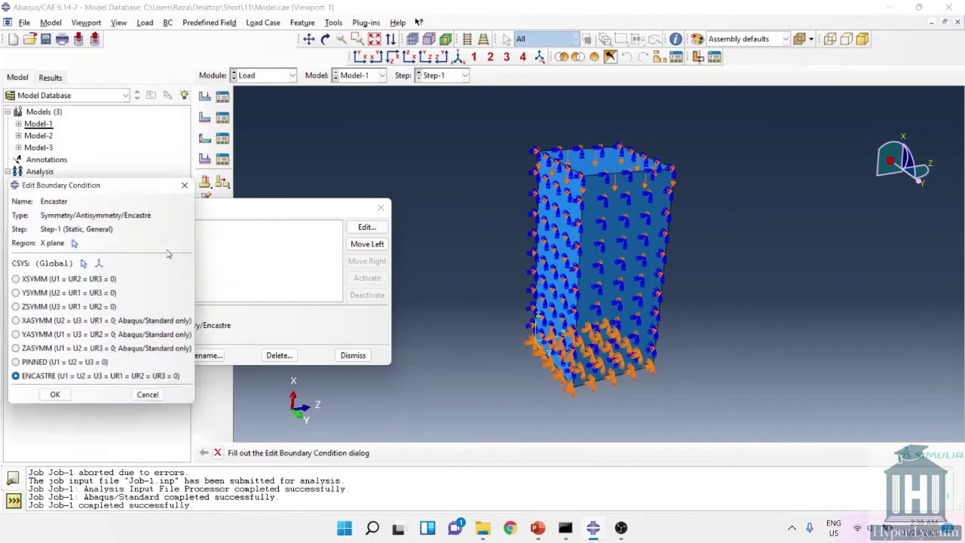
pyautogui.click(190, 182)
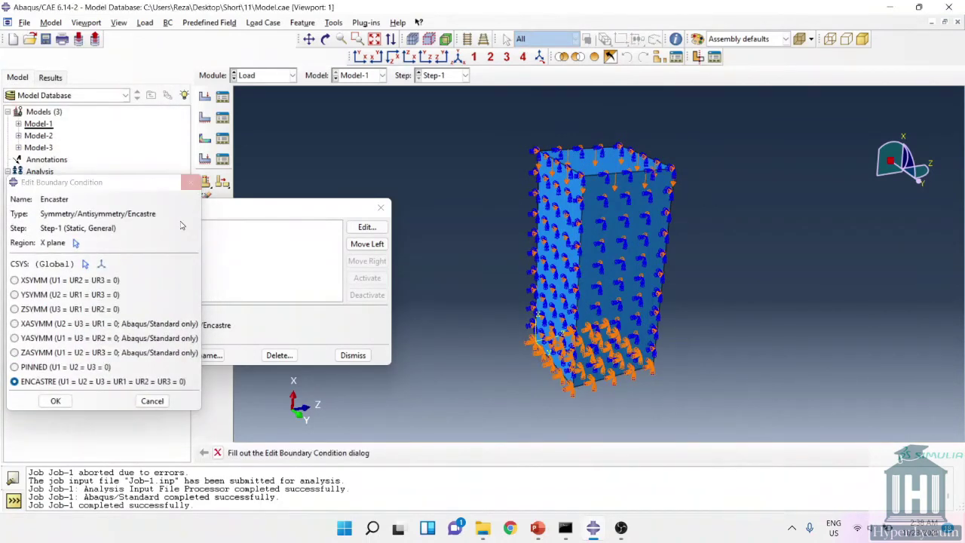
# Inspect the Yplane and Zplane conditions, orbiting the part to see the Yplane constraints.
pyautogui.doubleClick(169, 265)
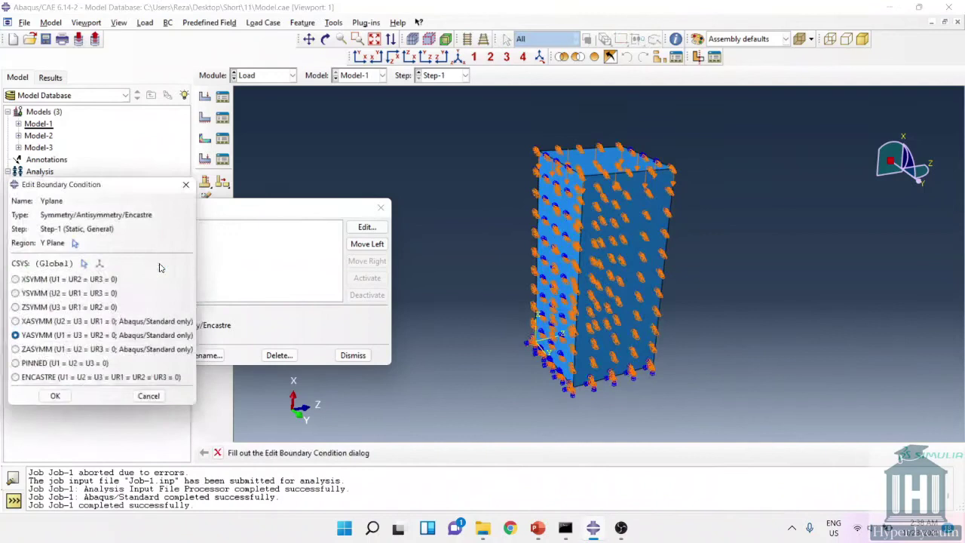
pyautogui.moveTo(653, 264)
pyautogui.keyDown('ctrl'); pyautogui.keyDown('alt'); pyautogui.mouseDown()
pyautogui.moveTo(672, 282)
pyautogui.moveTo(648, 264)
pyautogui.mouseUp(); pyautogui.keyUp('alt'); pyautogui.keyUp('ctrl')
pyautogui.keyDown('ctrl'); pyautogui.keyDown('alt'); pyautogui.moveTo(623, 295); pyautogui.dragTo(724, 258); pyautogui.keyUp('alt'); pyautogui.keyUp('ctrl')
pyautogui.keyDown('ctrl'); pyautogui.keyDown('alt'); pyautogui.moveTo(643, 307); pyautogui.dragTo(598, 287); pyautogui.keyUp('alt'); pyautogui.keyUp('ctrl')
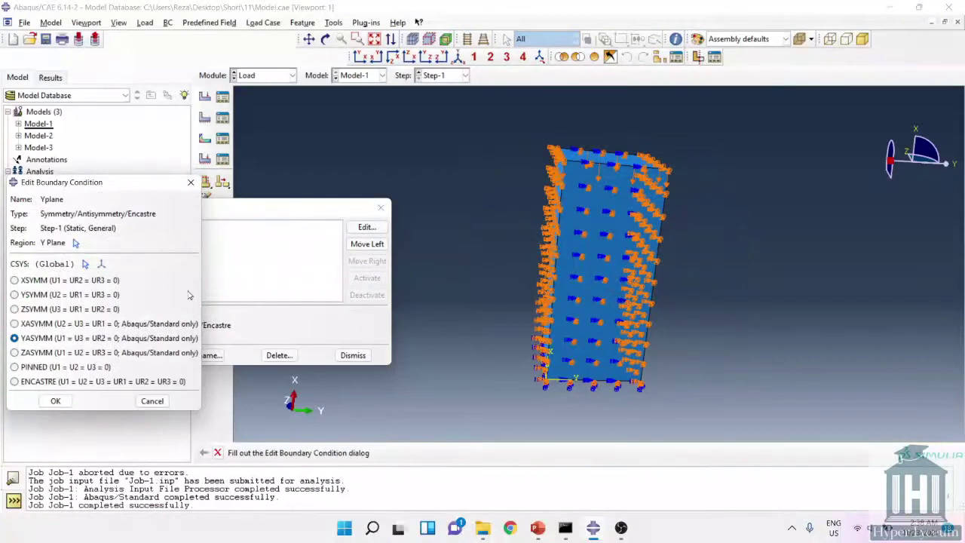
pyautogui.moveTo(257, 213); pyautogui.dragTo(330, 213)
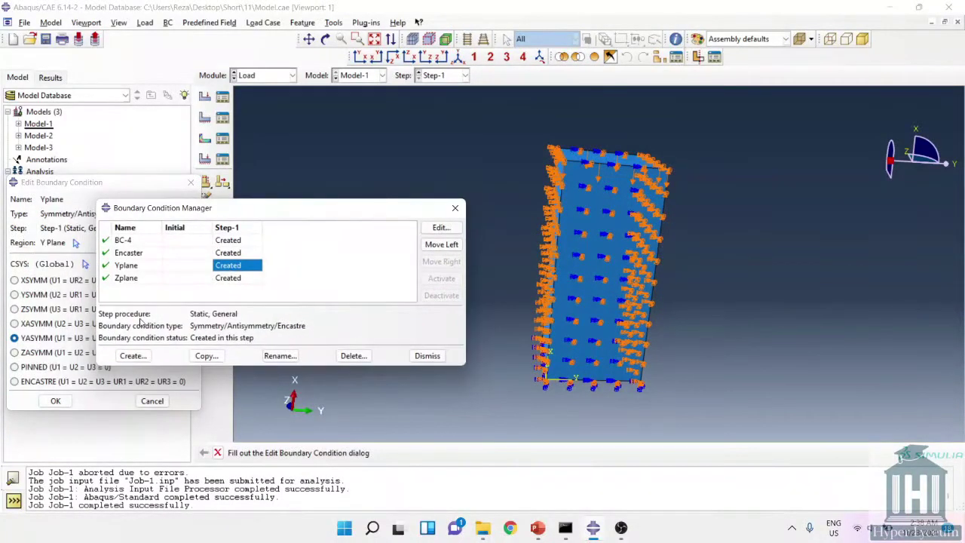
pyautogui.moveTo(235, 213); pyautogui.dragTo(311, 225)
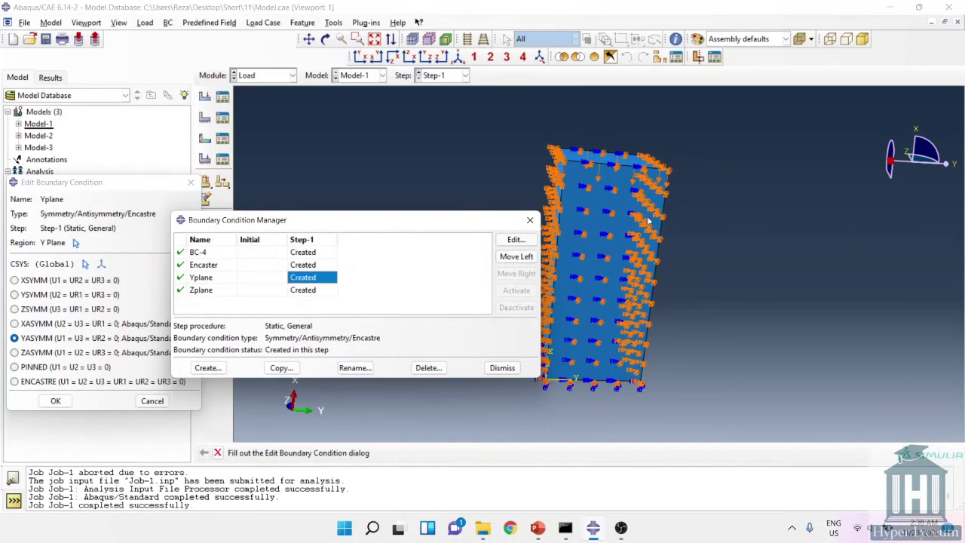
pyautogui.doubleClick(317, 290)
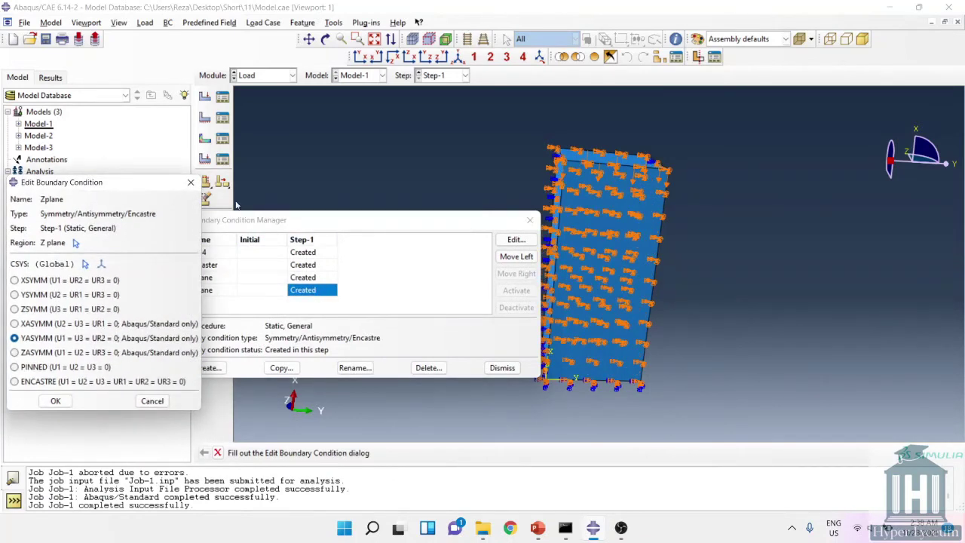
pyautogui.click(191, 182)
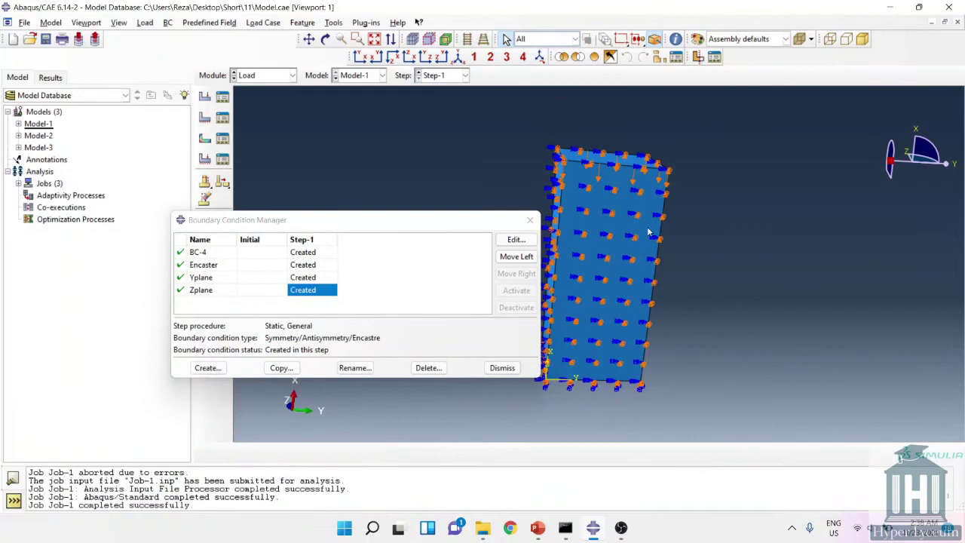
# Resubmit Job-1, overwrite its old files, and read the 16-node conflicting-constraint errors in the monitor.
pyautogui.click(264, 76)
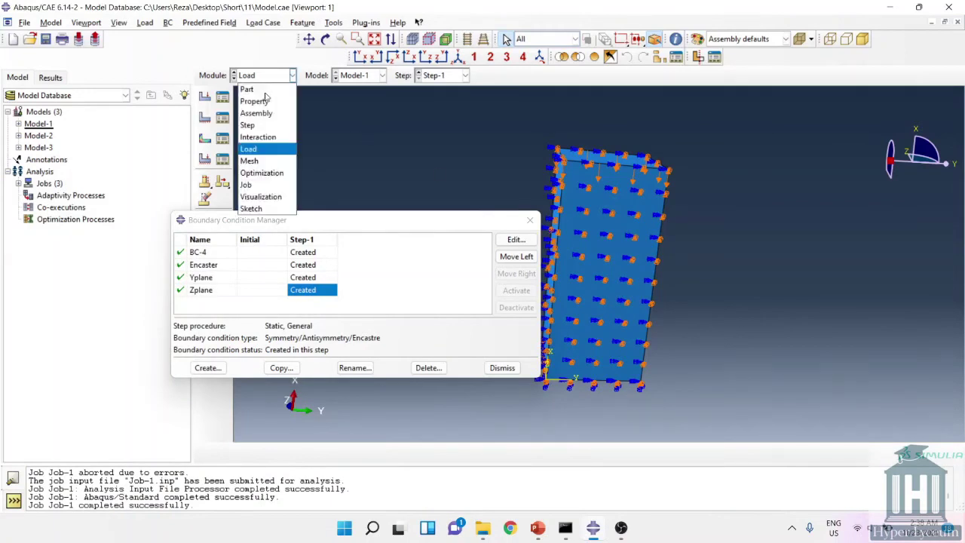
pyautogui.click(264, 184)
pyautogui.click(646, 245)
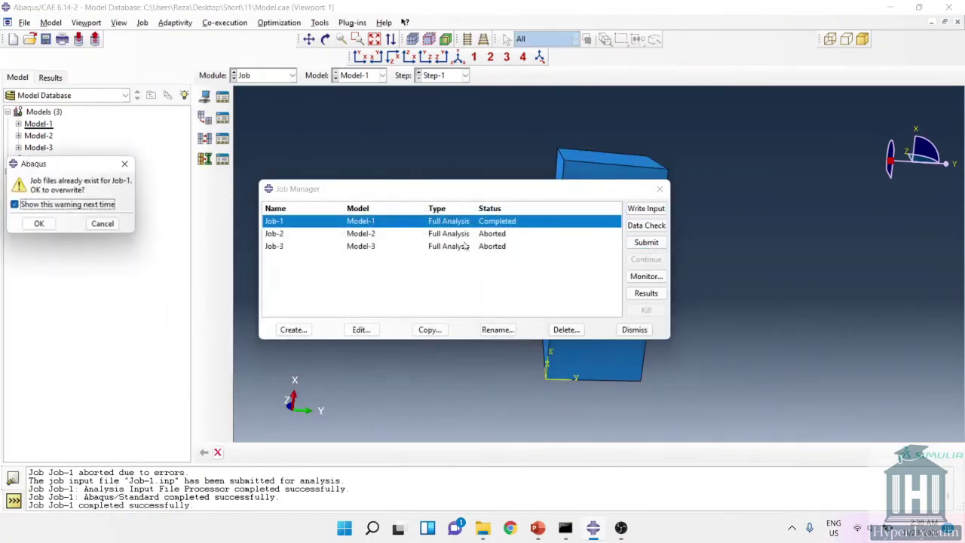
pyautogui.click(38, 228)
pyautogui.click(637, 276)
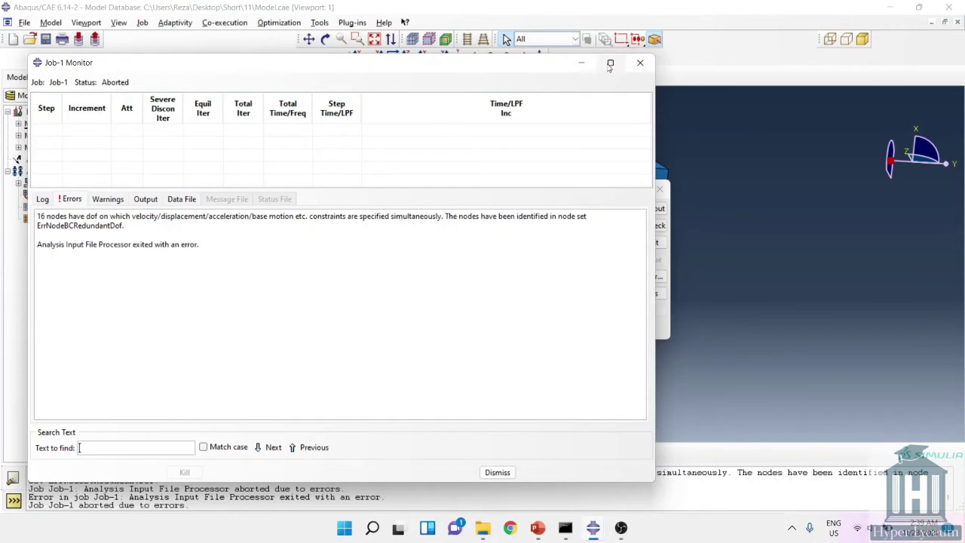
pyautogui.click(640, 63)
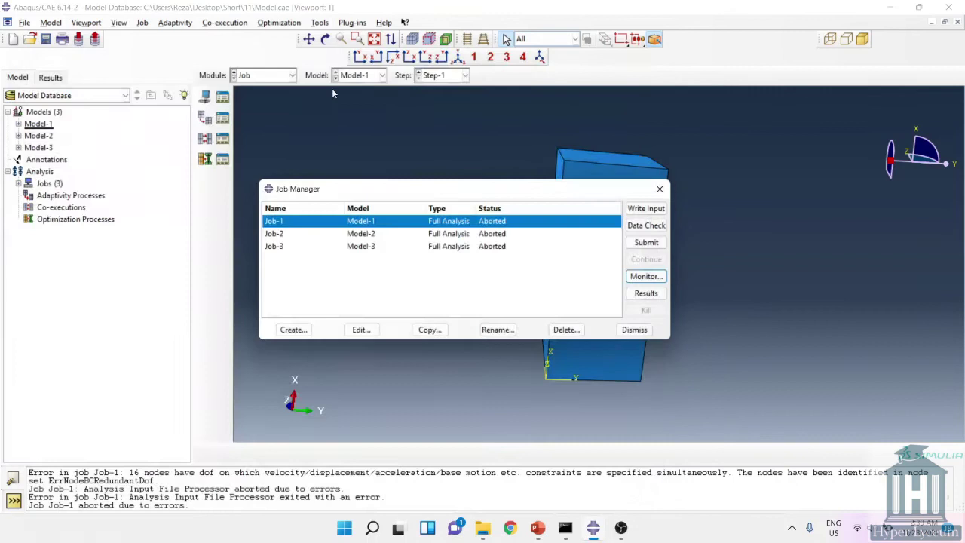
pyautogui.click(271, 77)
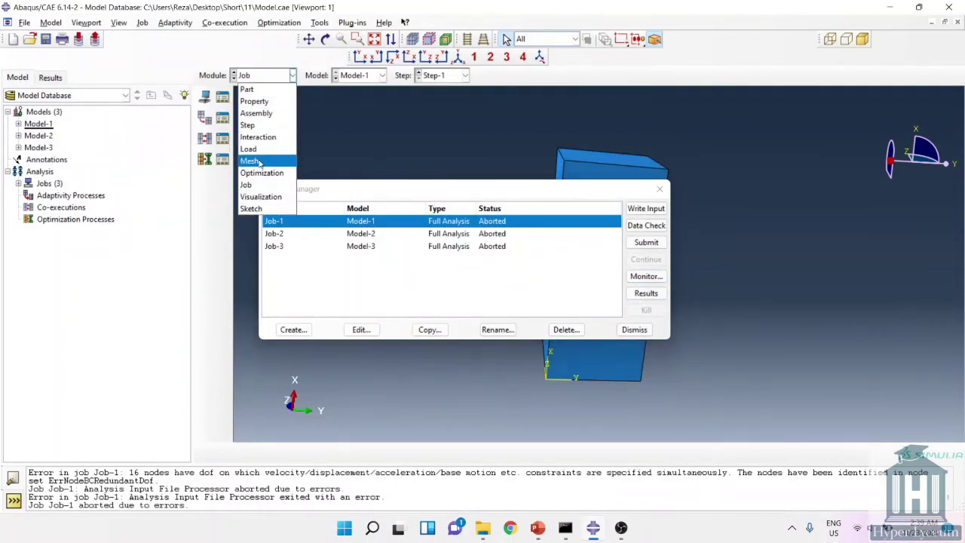
# Set Model-1's Zplane boundary condition to YSYMM symmetry and confirm it.
pyautogui.click(259, 151)
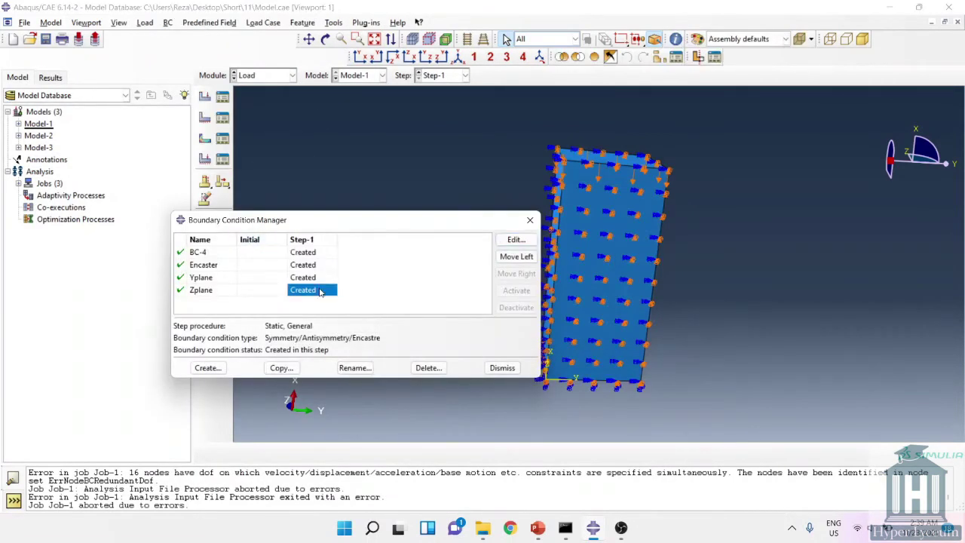
pyautogui.doubleClick(319, 291)
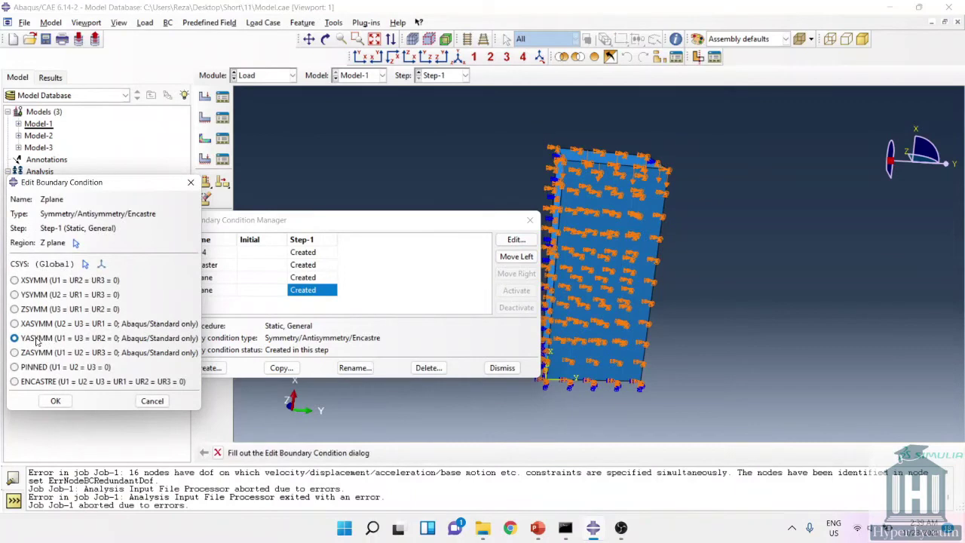
pyautogui.click(84, 297)
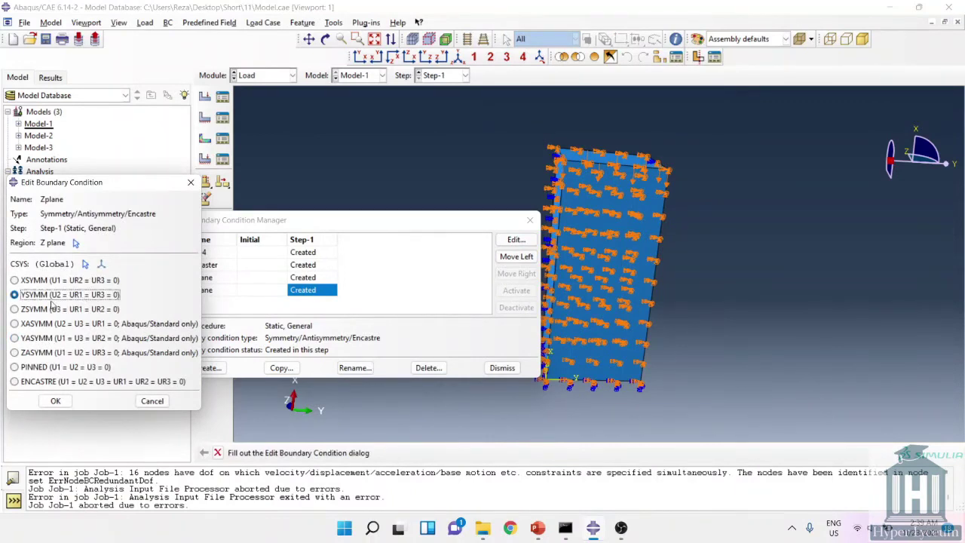
pyautogui.keyDown('ctrl'); pyautogui.keyDown('alt'); pyautogui.moveTo(575, 298); pyautogui.dragTo(626, 300); pyautogui.keyUp('alt'); pyautogui.keyUp('ctrl')
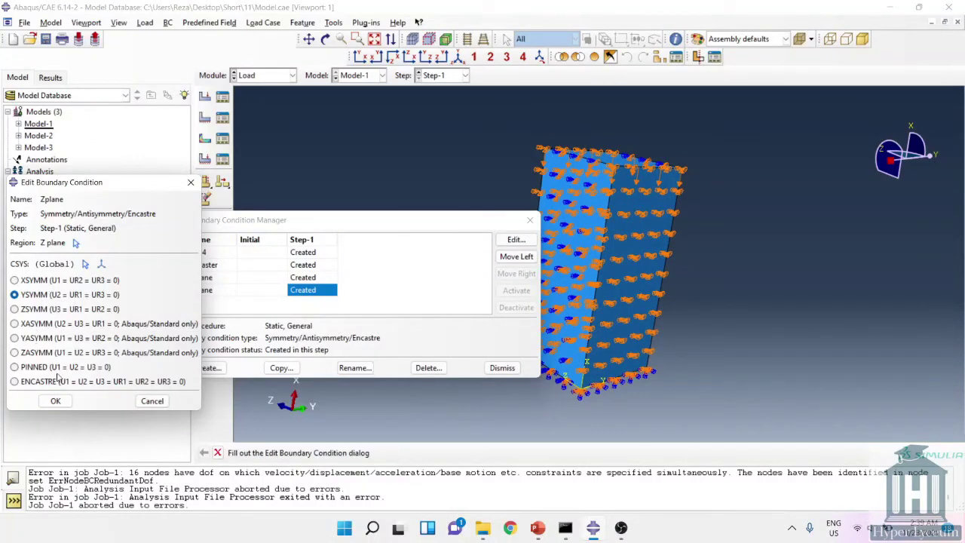
pyautogui.click(54, 401)
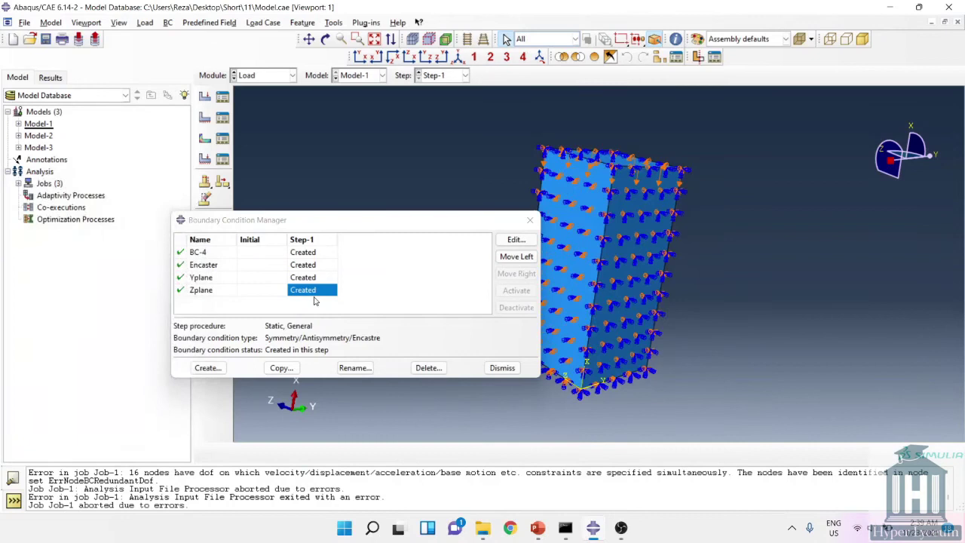
# Change the Yplane boundary condition to YSYMM (U2 = UR1 = UR3 = 0).
pyautogui.doubleClick(218, 280)
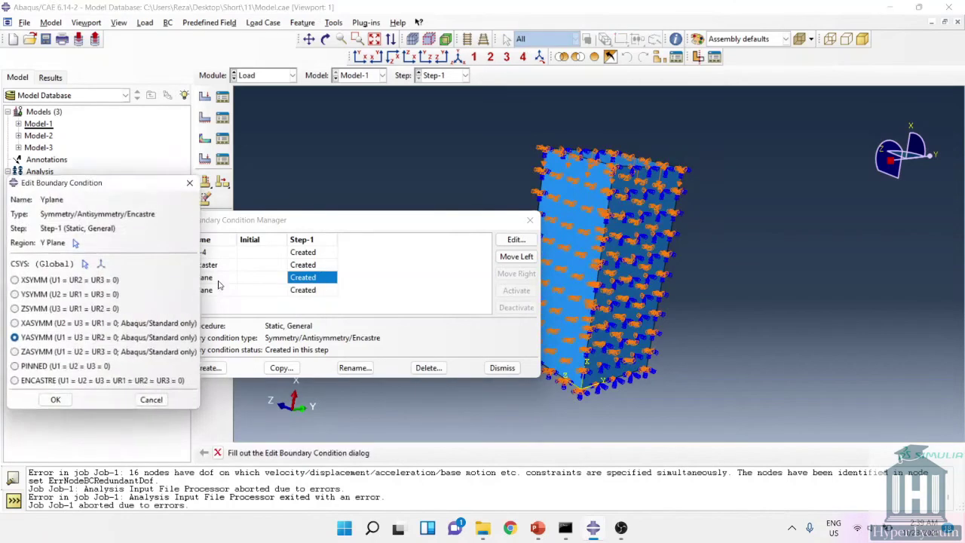
pyautogui.click(52, 295)
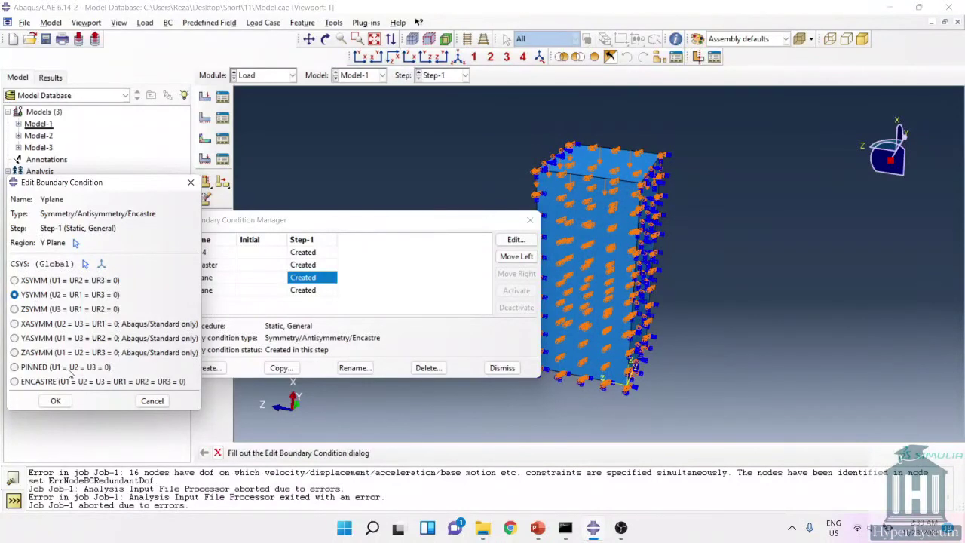
pyautogui.click(55, 400)
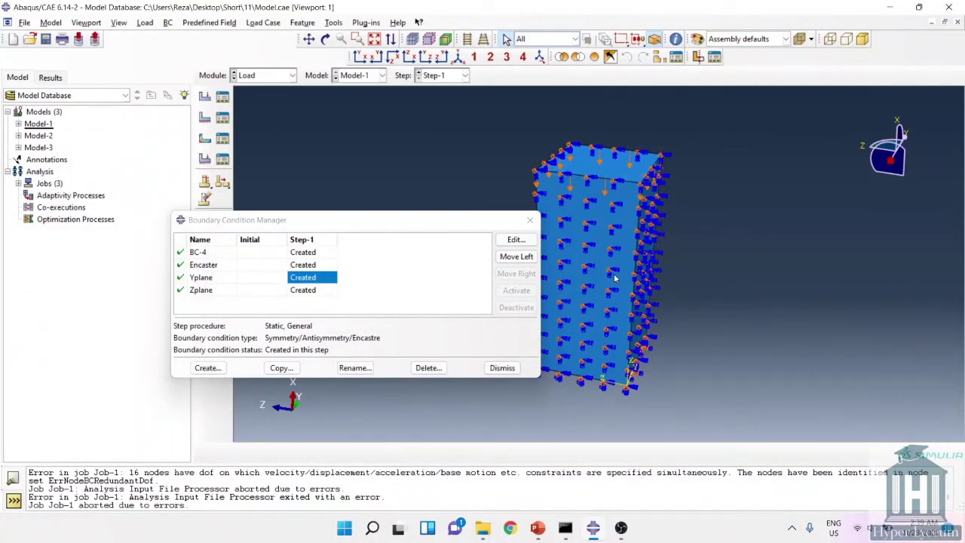
# Resubmit Job-1, overwriting its previous output, so it now completes.
pyautogui.click(291, 75)
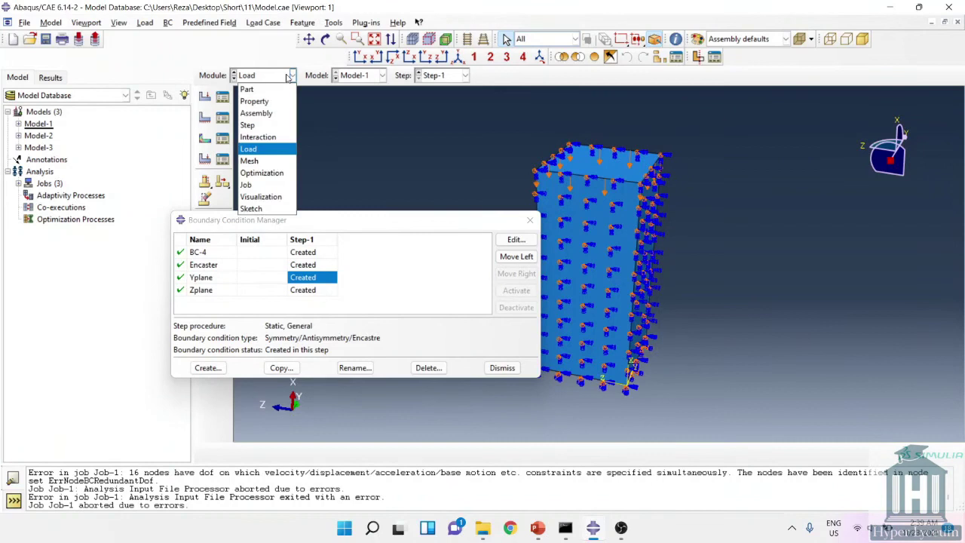
pyautogui.click(246, 185)
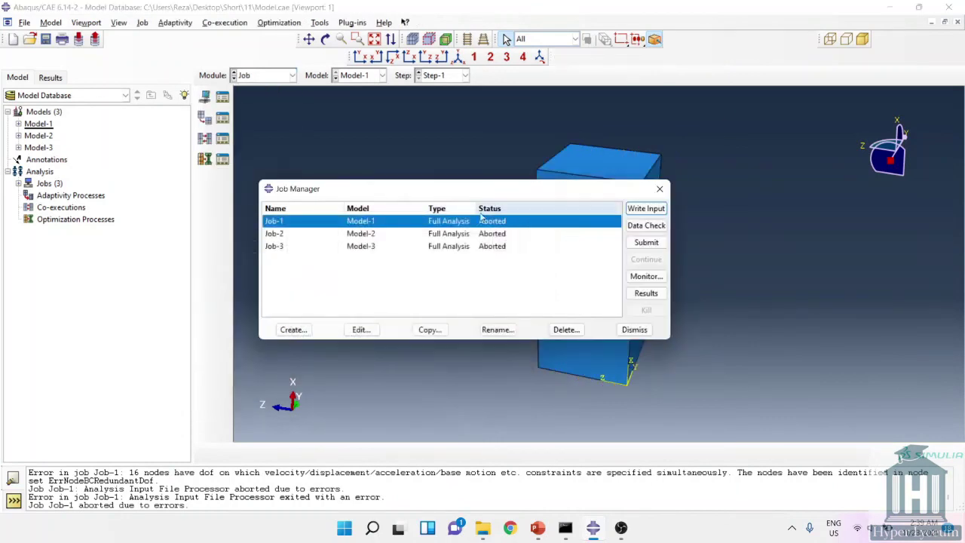
pyautogui.click(645, 243)
pyautogui.click(36, 222)
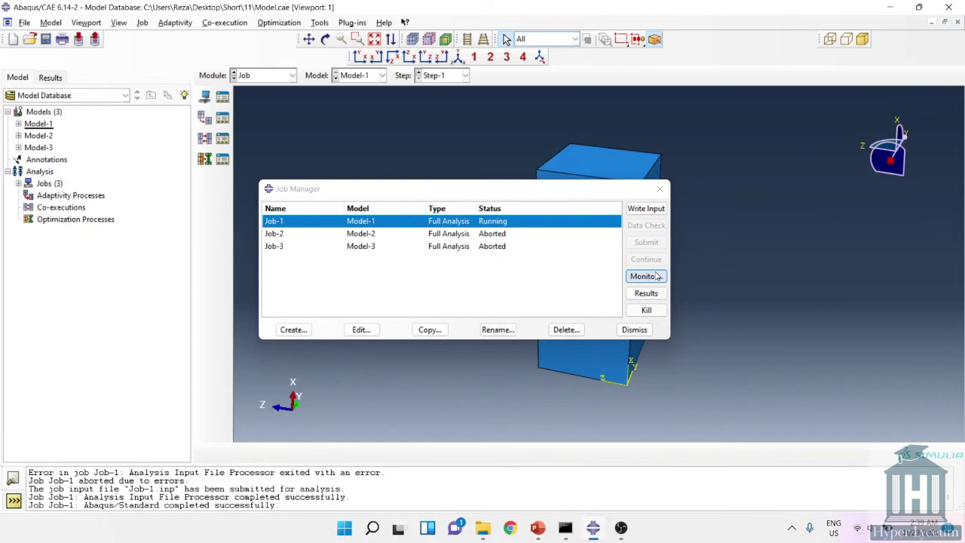
pyautogui.click(286, 79)
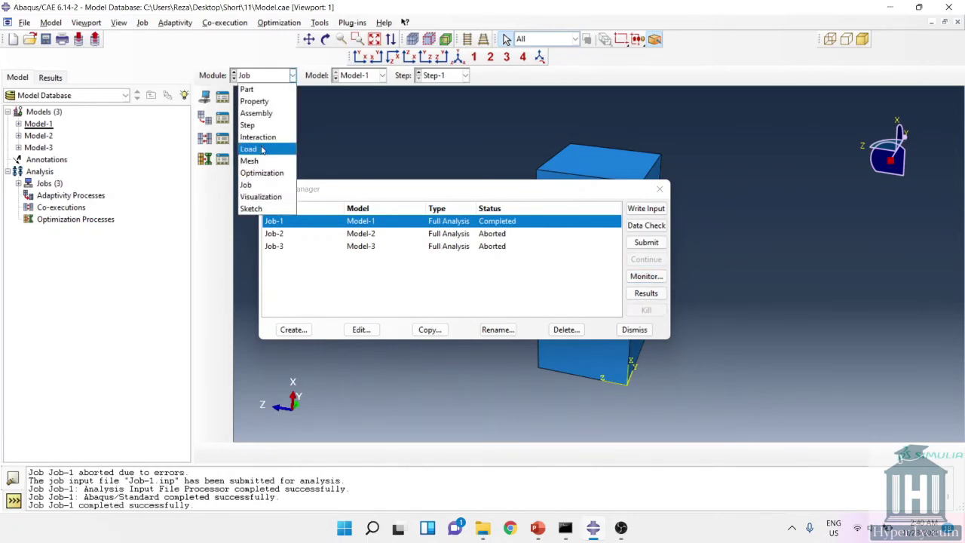
# Return to the Load module and rotate Model-1's constrained block fully upright.
pyautogui.click(257, 149)
pyautogui.keyDown('ctrl'); pyautogui.keyDown('alt'); pyautogui.moveTo(660, 327); pyautogui.dragTo(665, 321); pyautogui.keyUp('alt'); pyautogui.keyUp('ctrl')
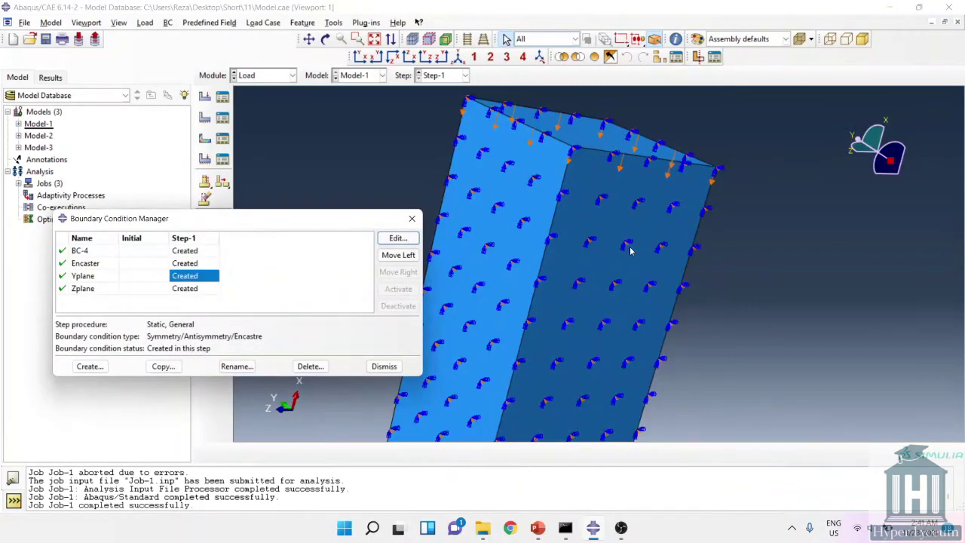
pyautogui.keyDown('ctrl'); pyautogui.keyDown('alt'); pyautogui.moveTo(632, 250); pyautogui.dragTo(678, 254); pyautogui.keyUp('alt'); pyautogui.keyUp('ctrl')
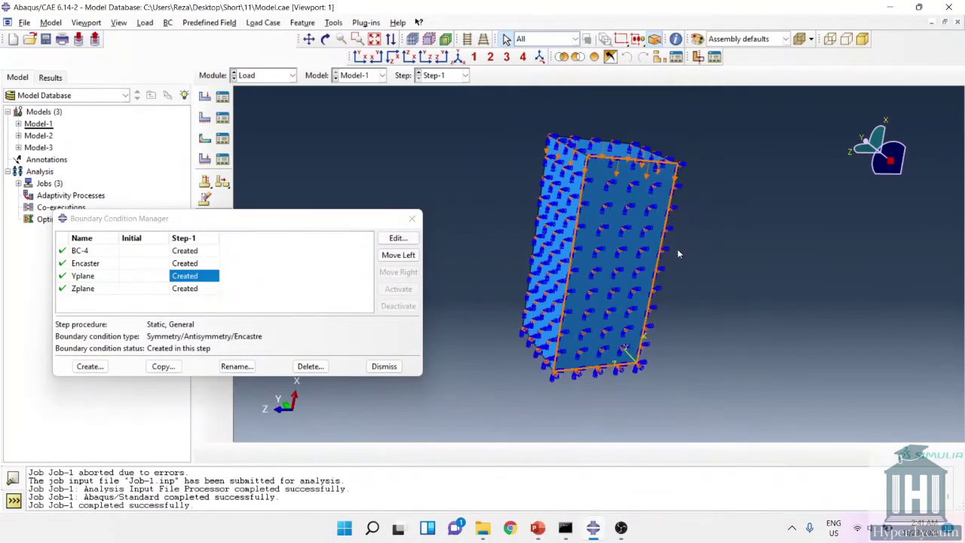
pyautogui.keyDown('ctrl'); pyautogui.keyDown('alt'); pyautogui.moveTo(643, 326); pyautogui.dragTo(716, 264); pyautogui.keyUp('alt'); pyautogui.keyUp('ctrl')
pyautogui.keyDown('ctrl'); pyautogui.keyDown('alt'); pyautogui.moveTo(804, 262); pyautogui.dragTo(738, 256); pyautogui.keyUp('alt'); pyautogui.keyUp('ctrl')
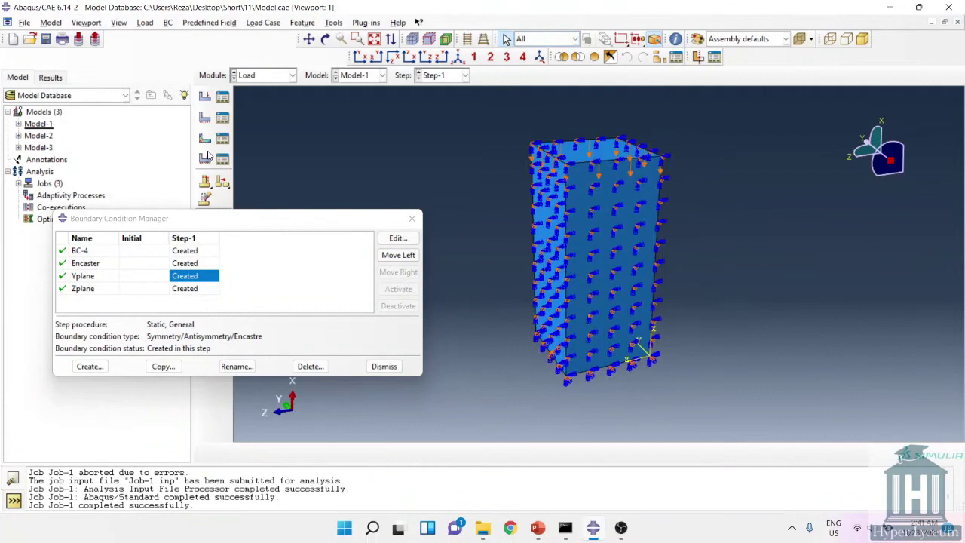
# Switch to Model-2 and rotate its block to see the base constraints.
pyautogui.click(371, 76)
pyautogui.click(358, 101)
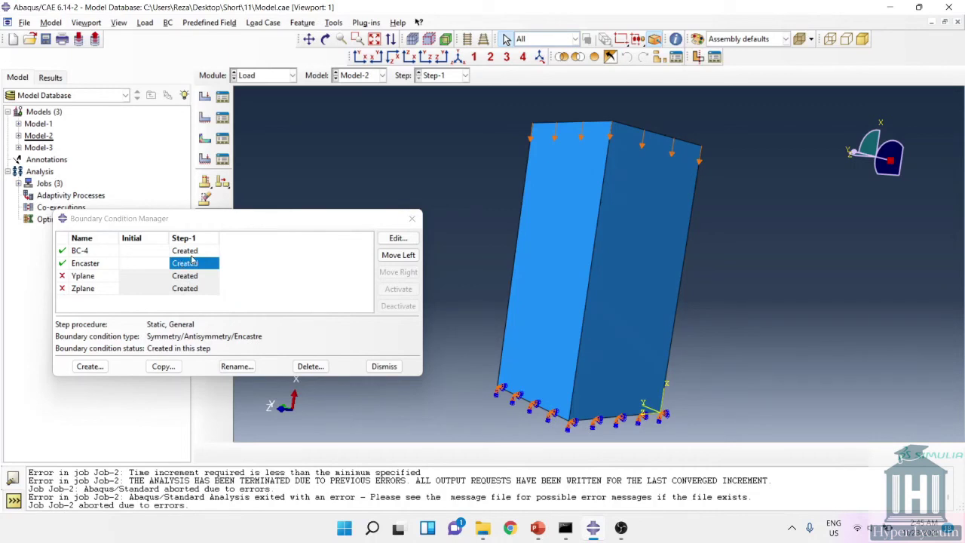
pyautogui.keyDown('ctrl'); pyautogui.keyDown('alt'); pyautogui.moveTo(657, 132); pyautogui.dragTo(603, 143); pyautogui.keyUp('alt'); pyautogui.keyUp('ctrl')
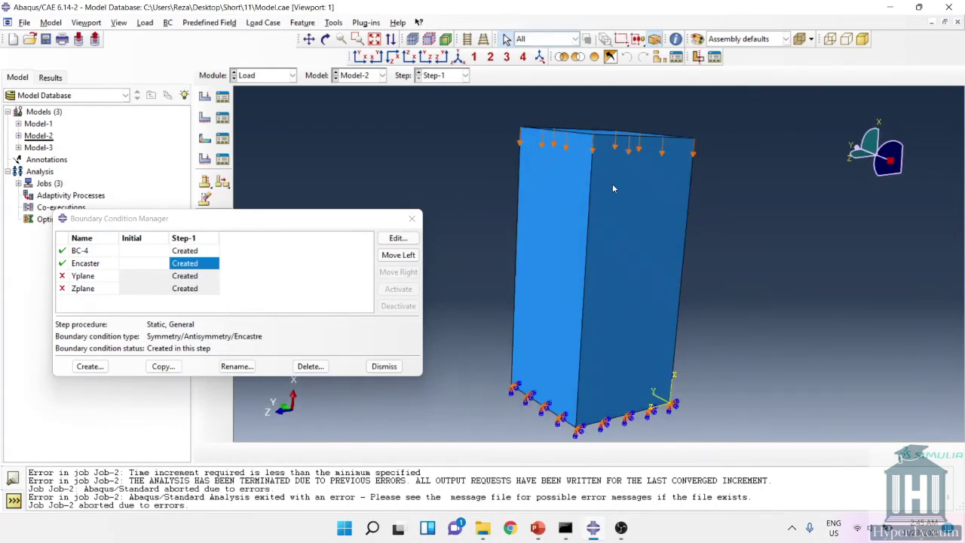
# Review Model-2's Encaster and BC-4 conditions without changing them.
pyautogui.doubleClick(185, 263)
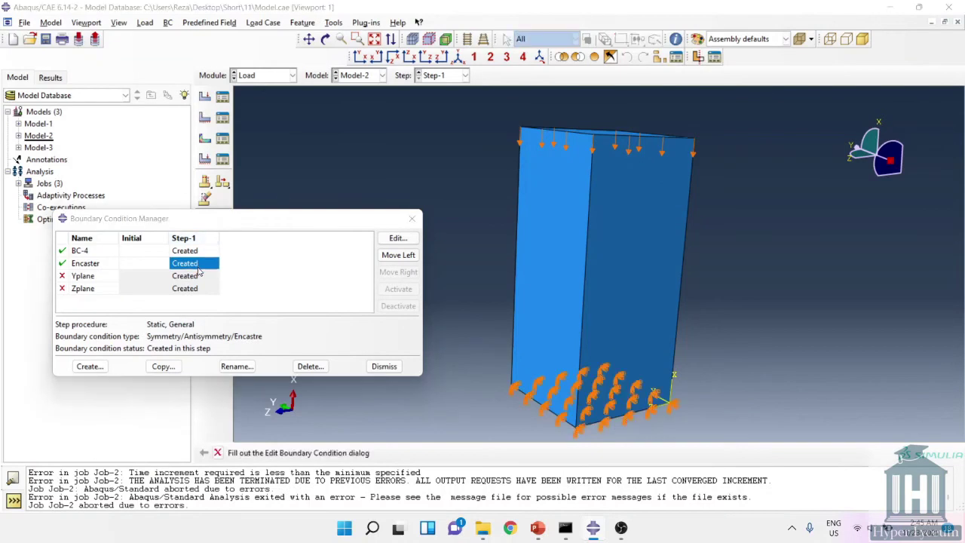
pyautogui.press('Escape')
pyautogui.doubleClick(192, 250)
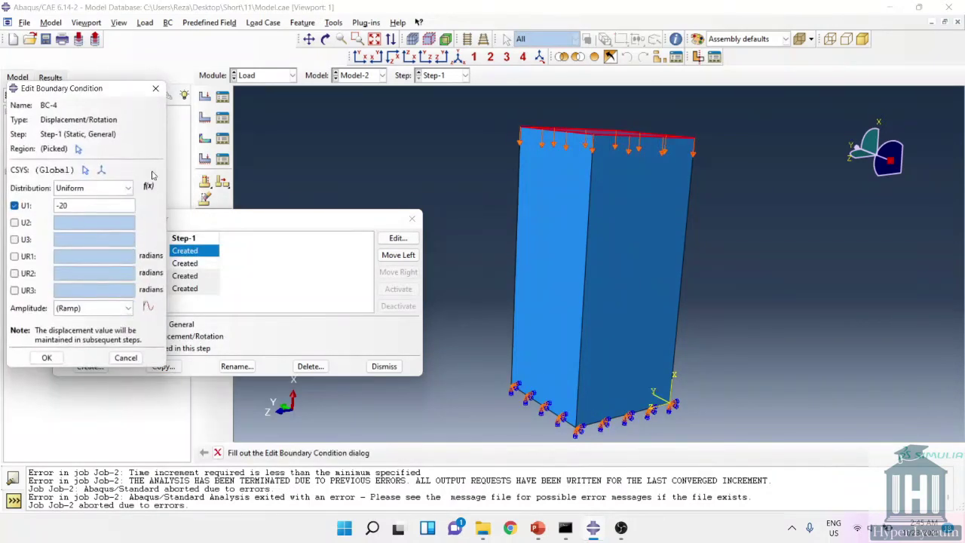
pyautogui.press('Escape')
pyautogui.doubleClick(185, 264)
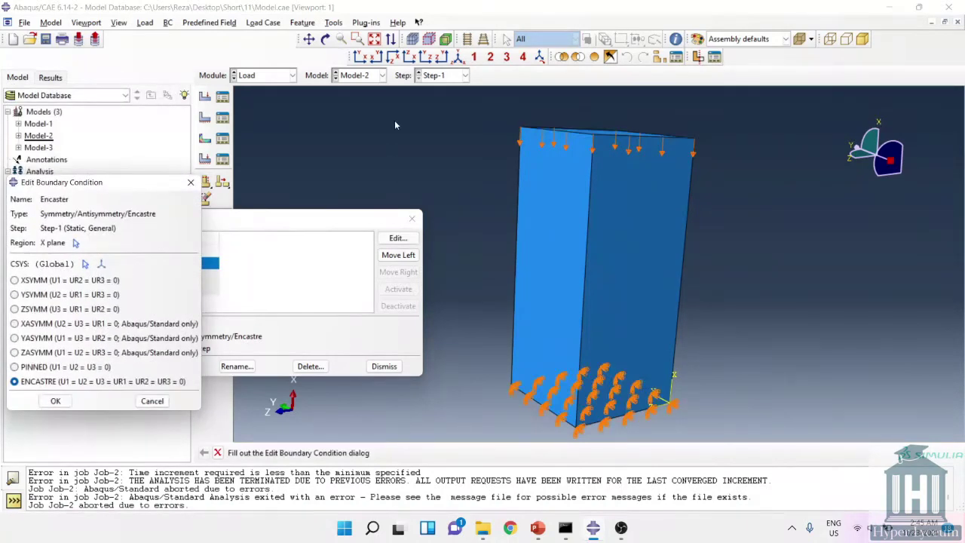
pyautogui.click(264, 75)
# Read Job-2's monitor errors (time increment below minimum), then return to the Load module.
pyautogui.click(263, 194)
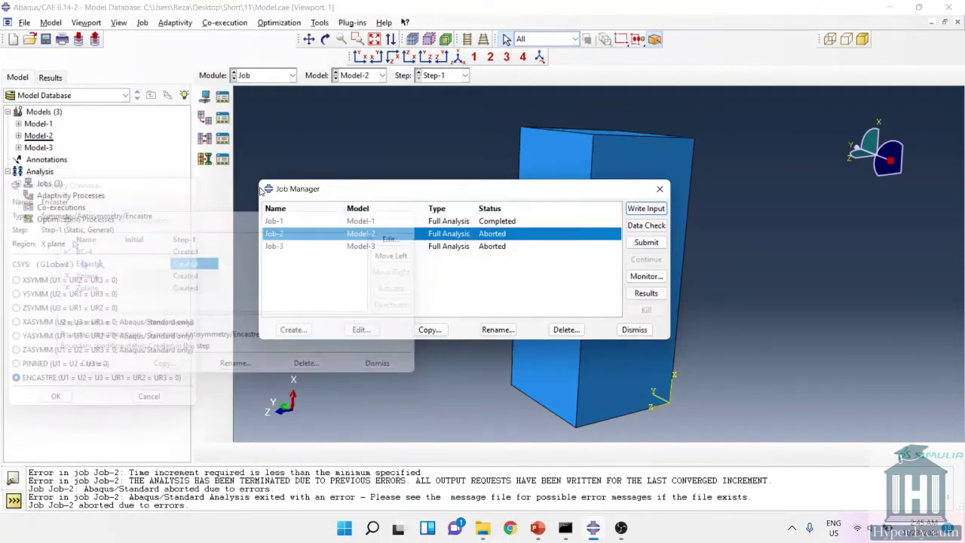
pyautogui.click(646, 276)
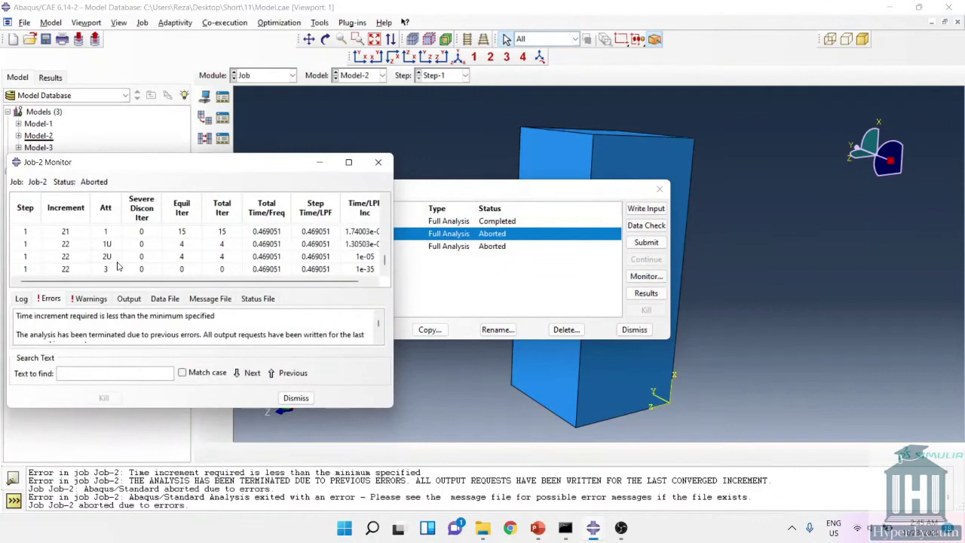
pyautogui.scroll(10, 180, 258)
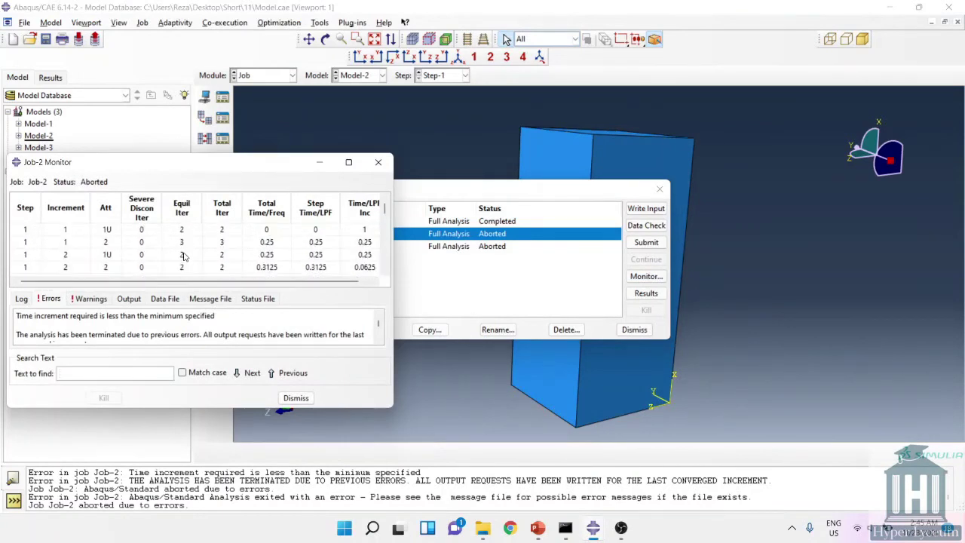
pyautogui.scroll(-10, 183, 258)
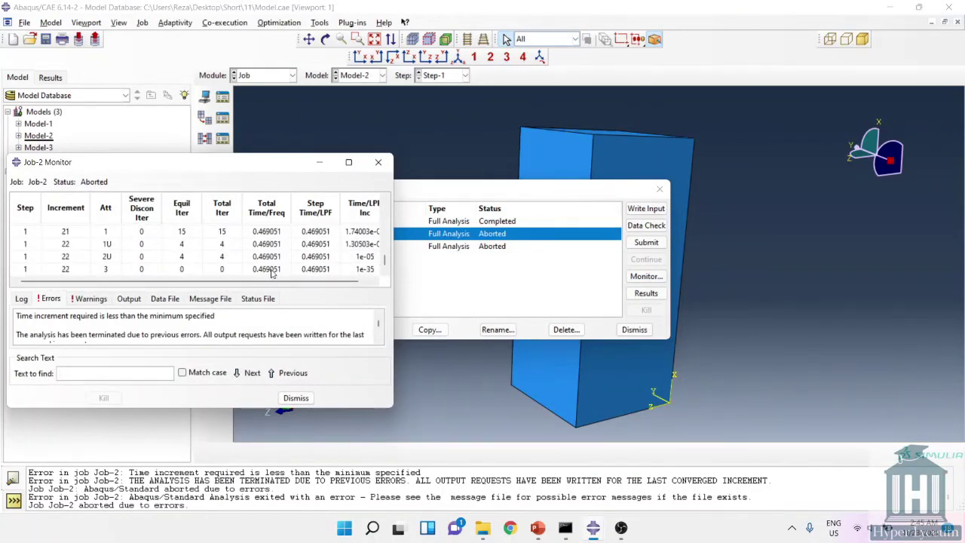
pyautogui.moveTo(393, 305); pyautogui.dragTo(579, 305)
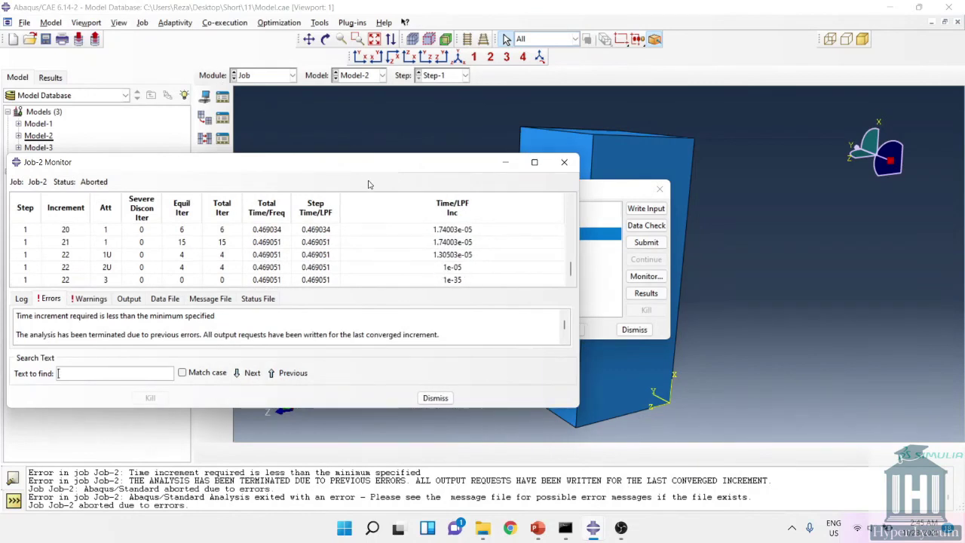
pyautogui.click(279, 79)
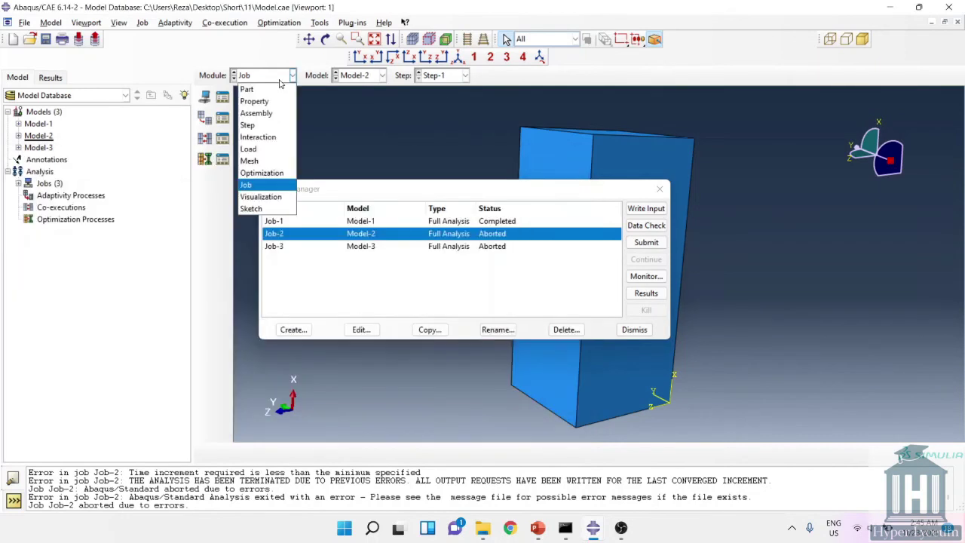
pyautogui.click(276, 149)
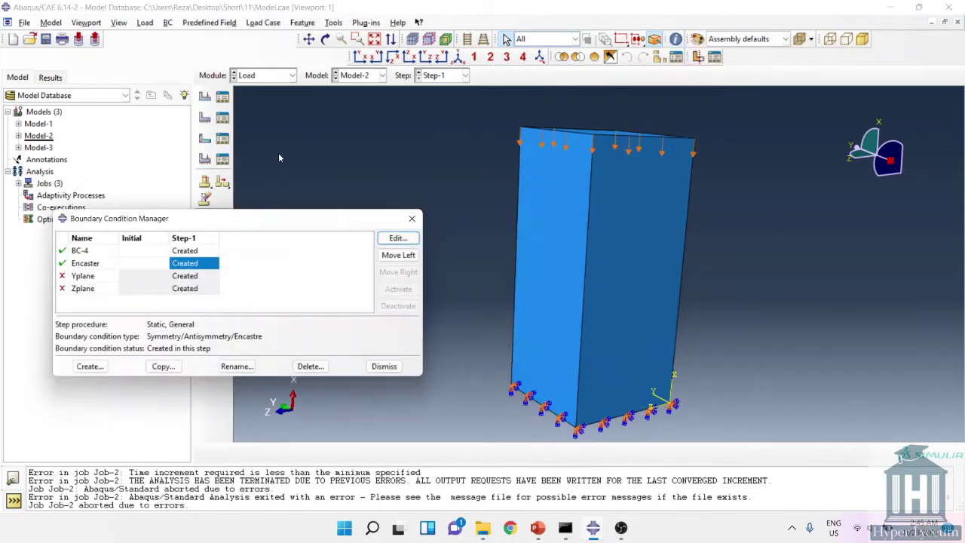
pyautogui.click(198, 251)
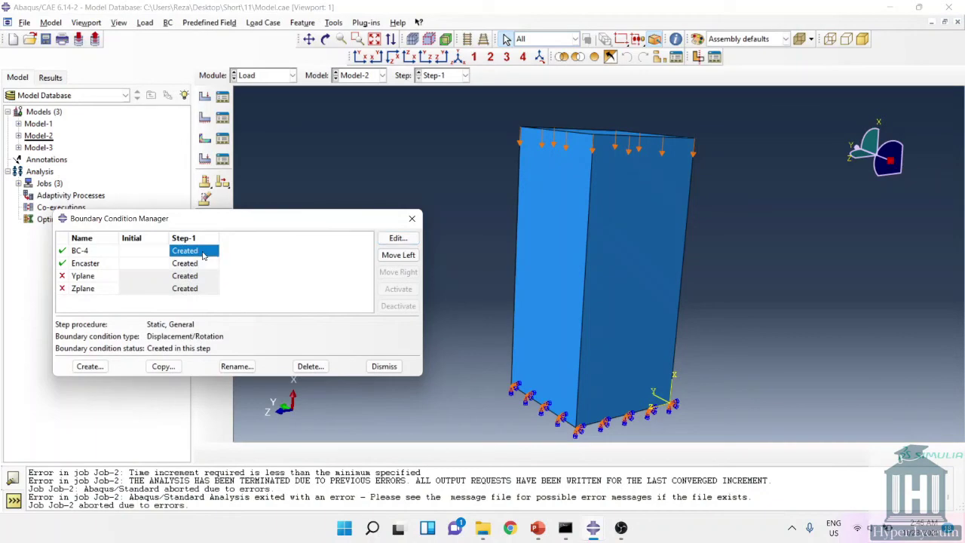
pyautogui.doubleClick(202, 255)
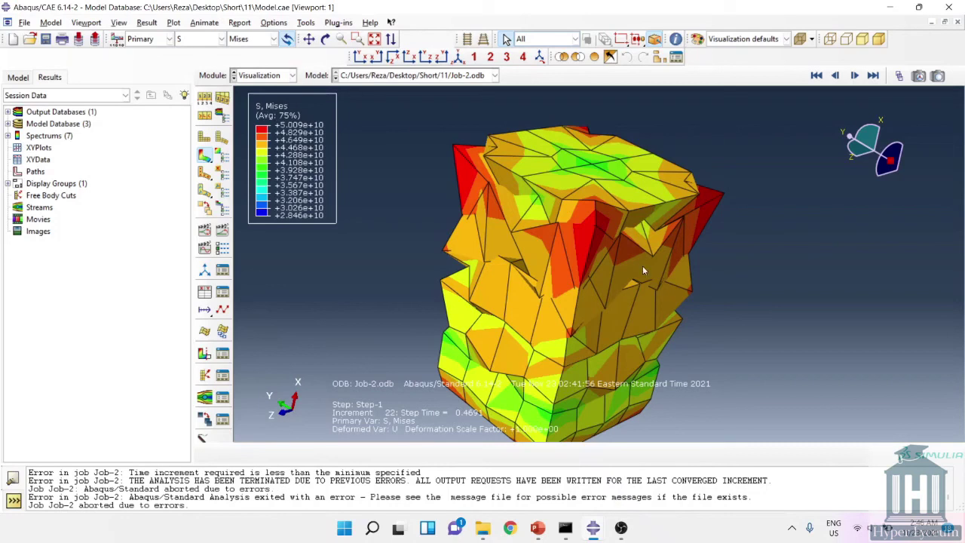
pyautogui.moveTo(707, 273); pyautogui.dragTo(631, 250)
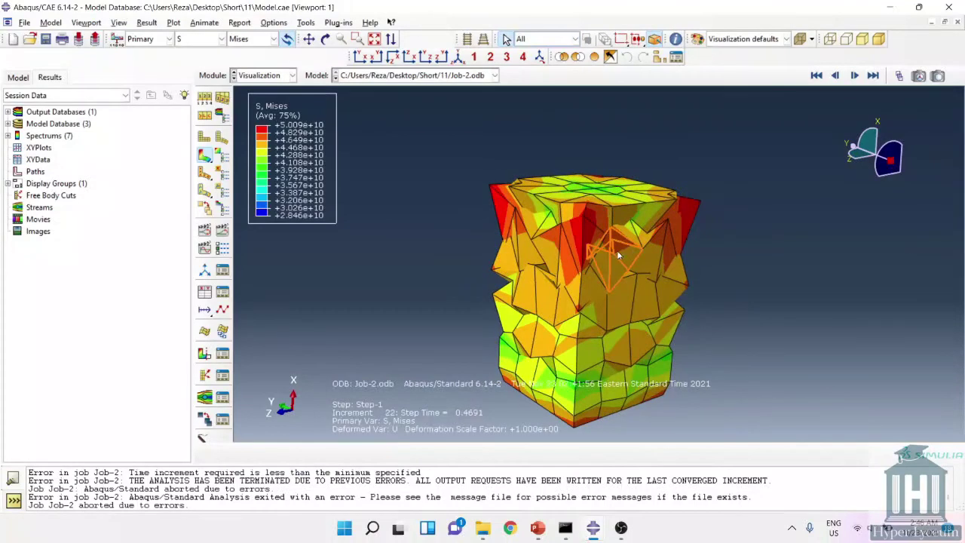
pyautogui.click(259, 76)
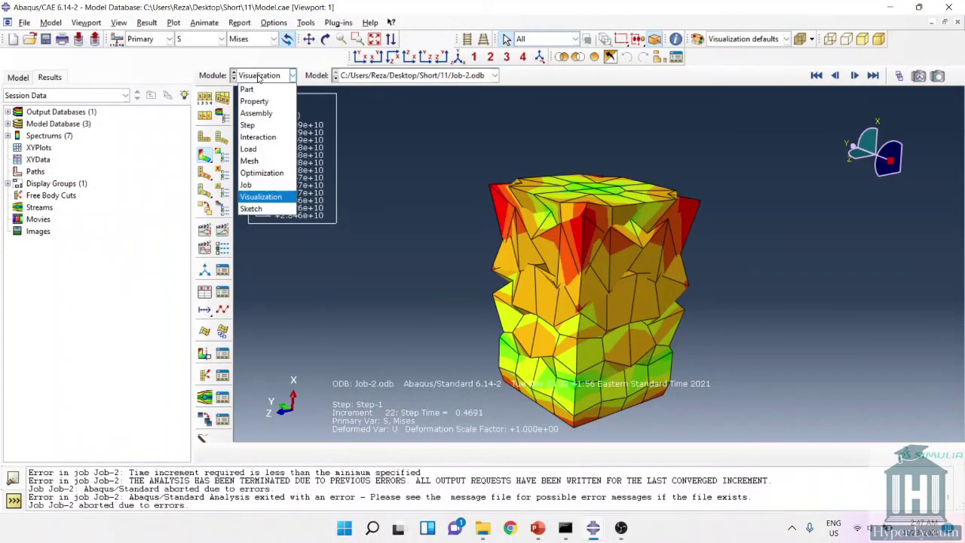
# Change Model-2's BC-4 U1 displacement from -20 to -2.
pyautogui.click(249, 149)
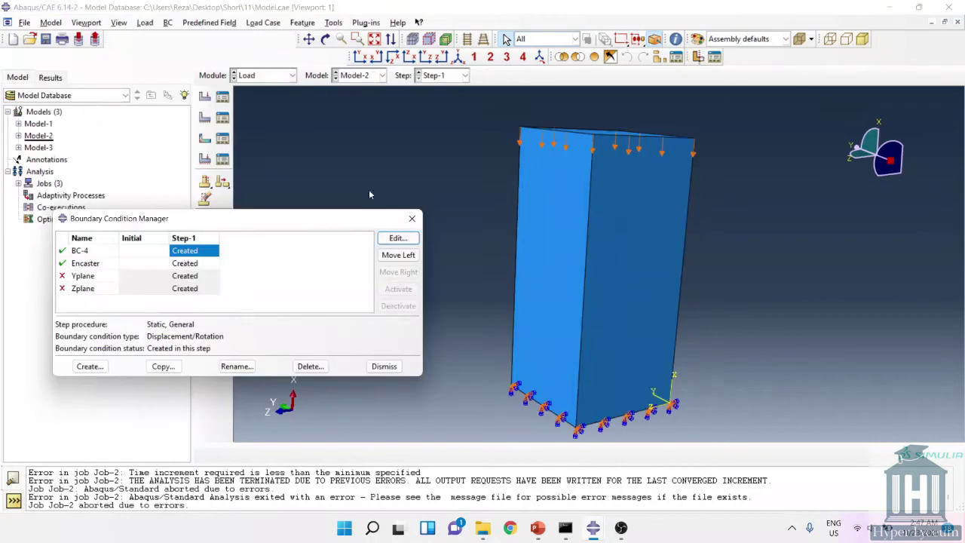
pyautogui.click(398, 238)
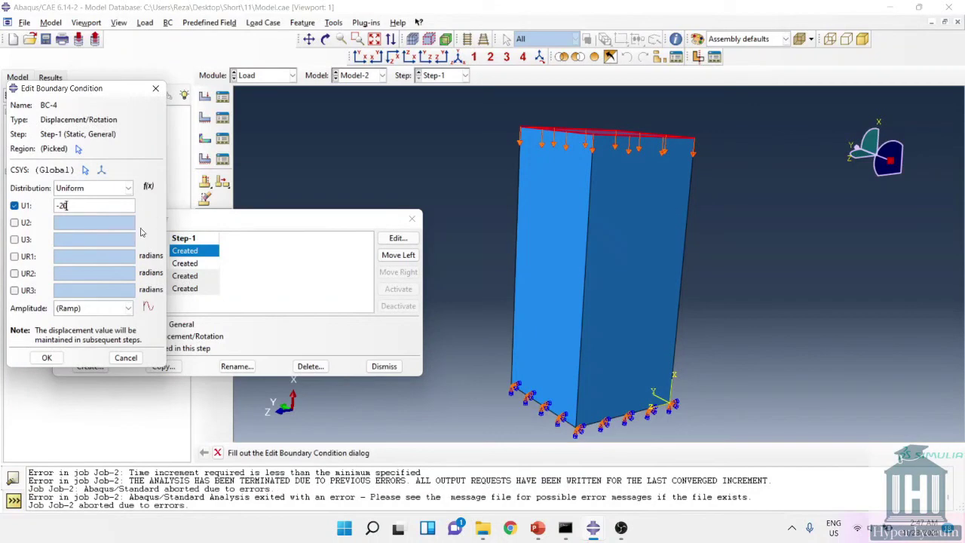
pyautogui.press('BackSpace')
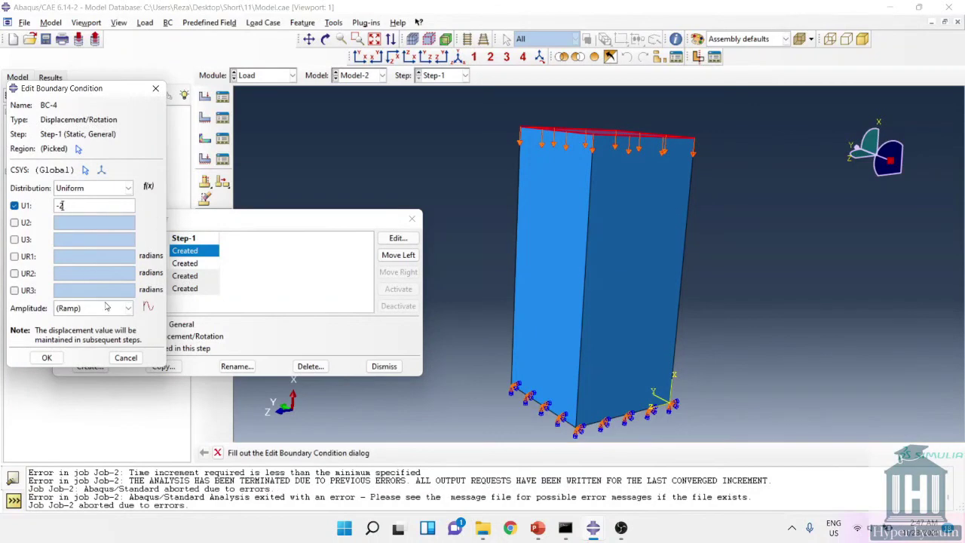
pyautogui.click(46, 357)
pyautogui.click(262, 76)
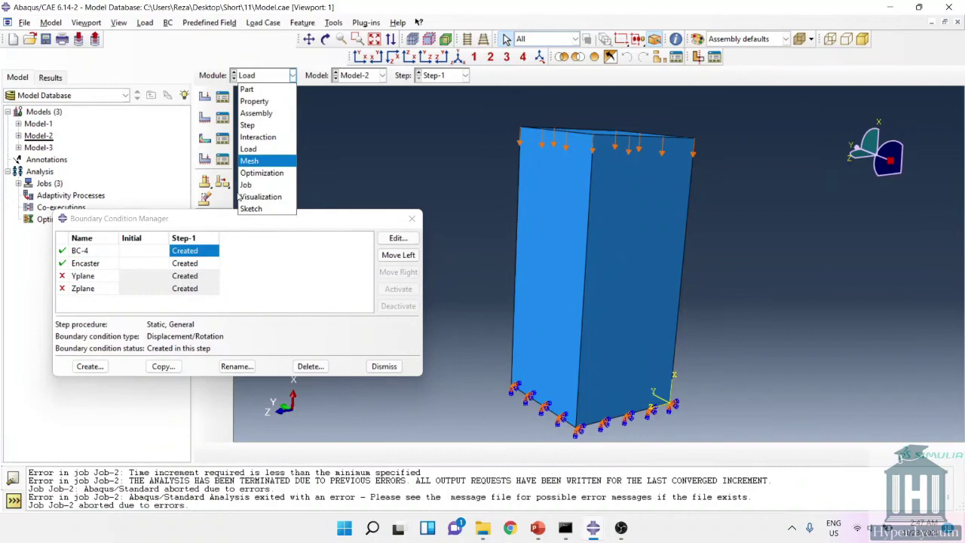
# Resubmit Job-2, overwriting its files, and view its Mises stress results upright.
pyautogui.click(253, 184)
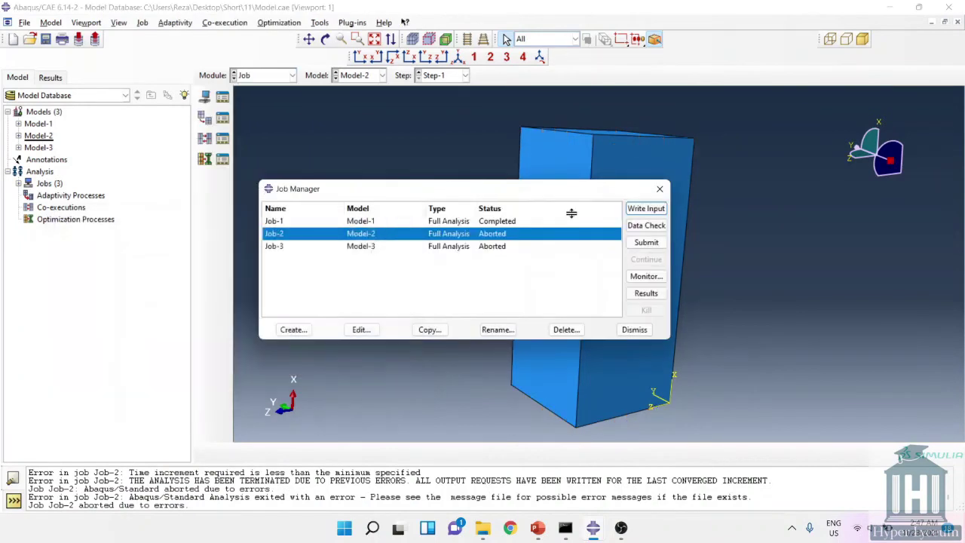
pyautogui.click(647, 242)
pyautogui.click(39, 227)
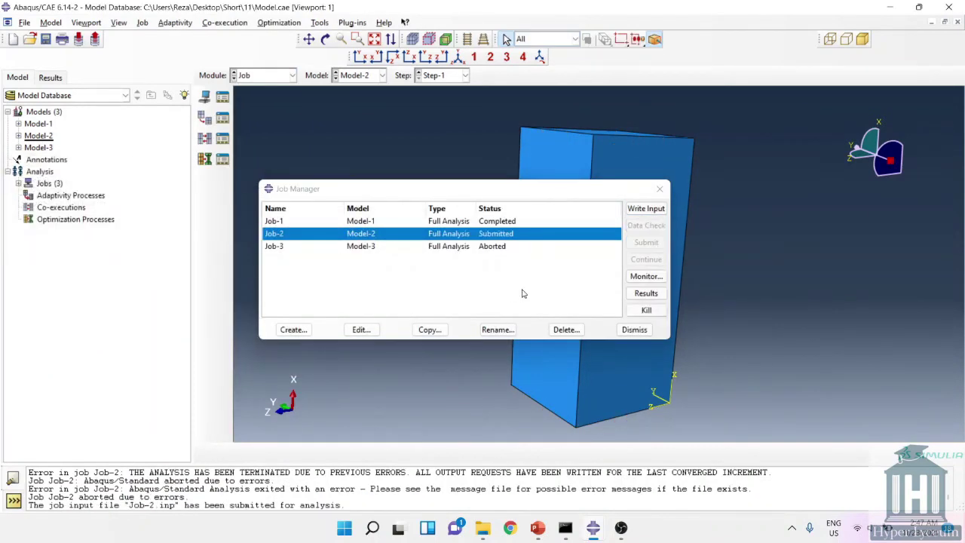
pyautogui.click(637, 296)
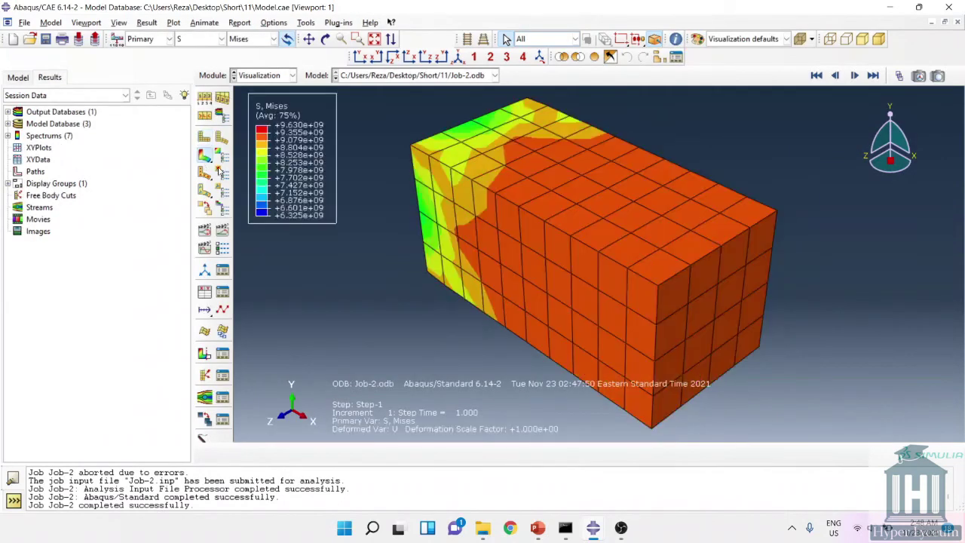
pyautogui.moveTo(576, 224); pyautogui.dragTo(634, 167)
pyautogui.click(257, 75)
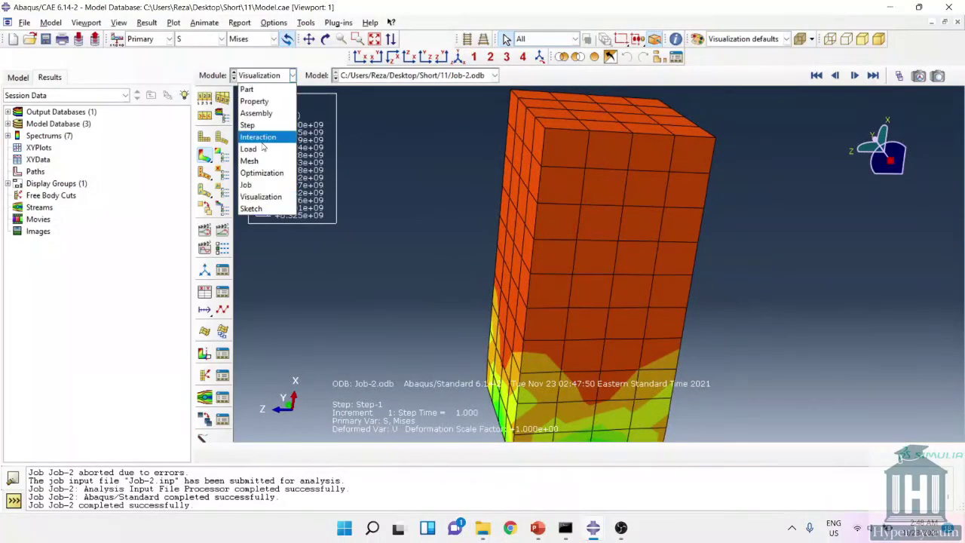
pyautogui.click(249, 126)
# Make Model-3 current in the Load module and inspect its BC-4 condition.
pyautogui.click(264, 76)
pyautogui.click(249, 149)
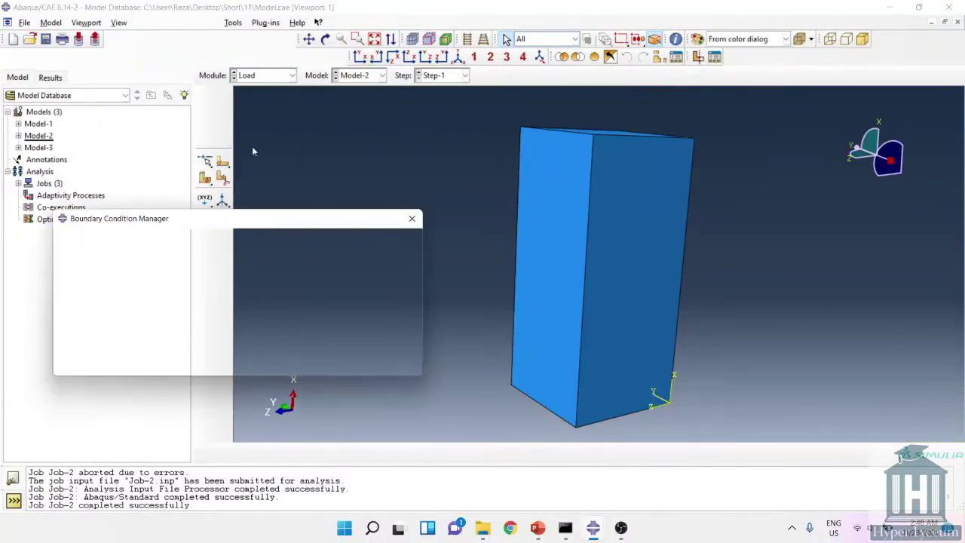
pyautogui.click(436, 76)
pyautogui.click(379, 75)
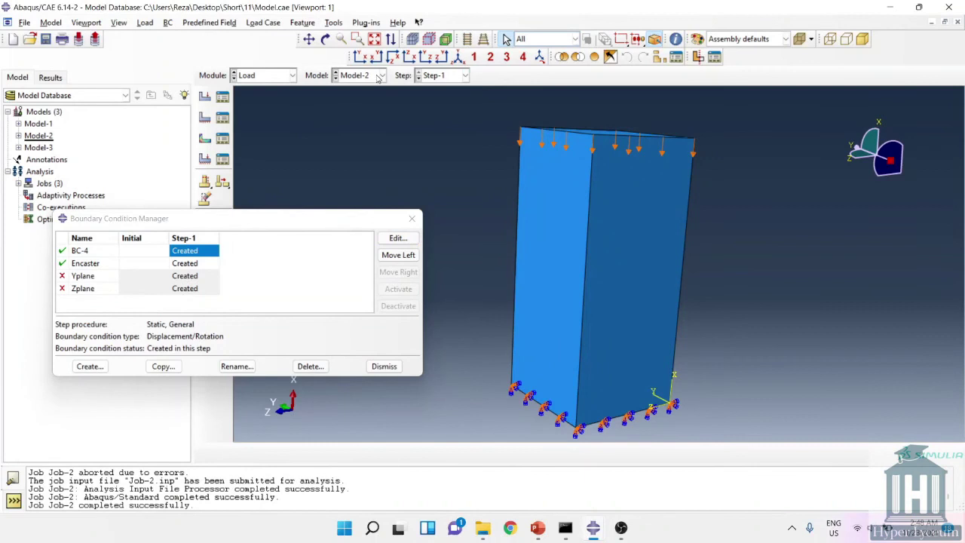
pyautogui.click(379, 76)
pyautogui.click(362, 112)
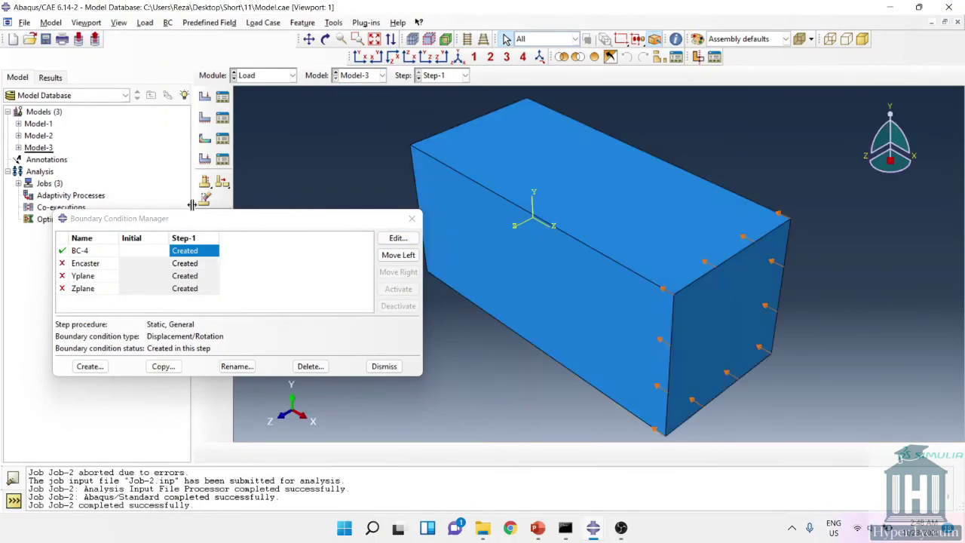
pyautogui.click(185, 249)
pyautogui.doubleClick(185, 249)
pyautogui.moveTo(656, 226); pyautogui.dragTo(607, 264)
# Check Job-3's monitor, which shows an abort from too many attempts.
pyautogui.click(292, 78)
pyautogui.click(273, 186)
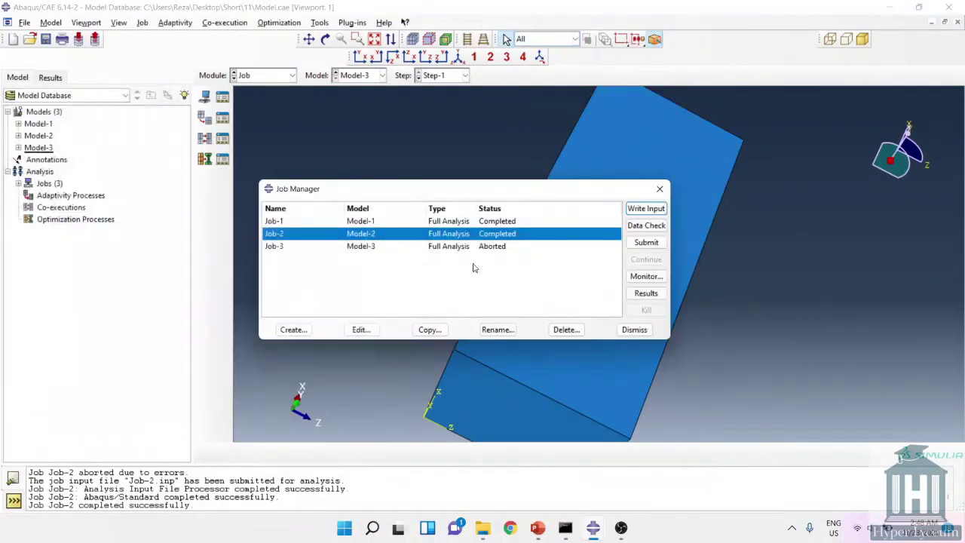
pyautogui.click(516, 247)
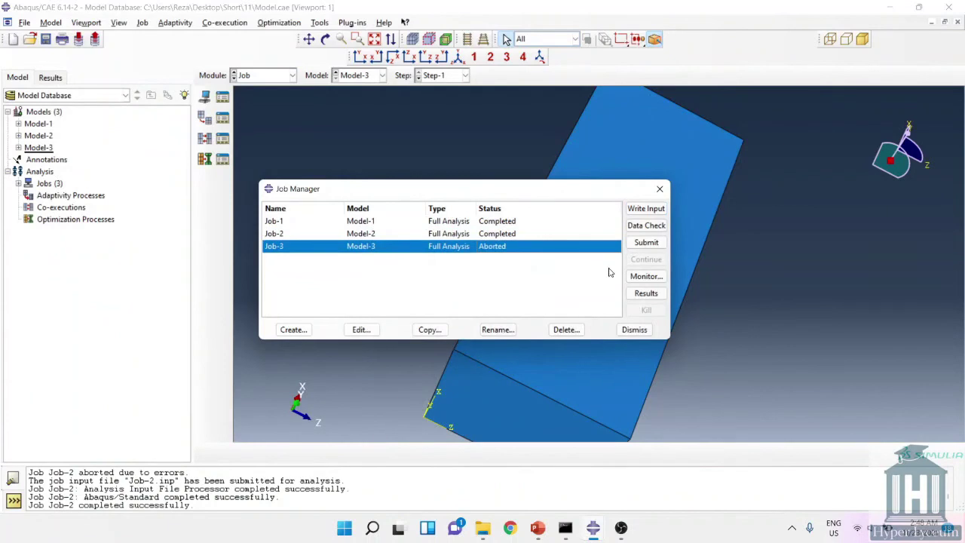
pyautogui.click(650, 276)
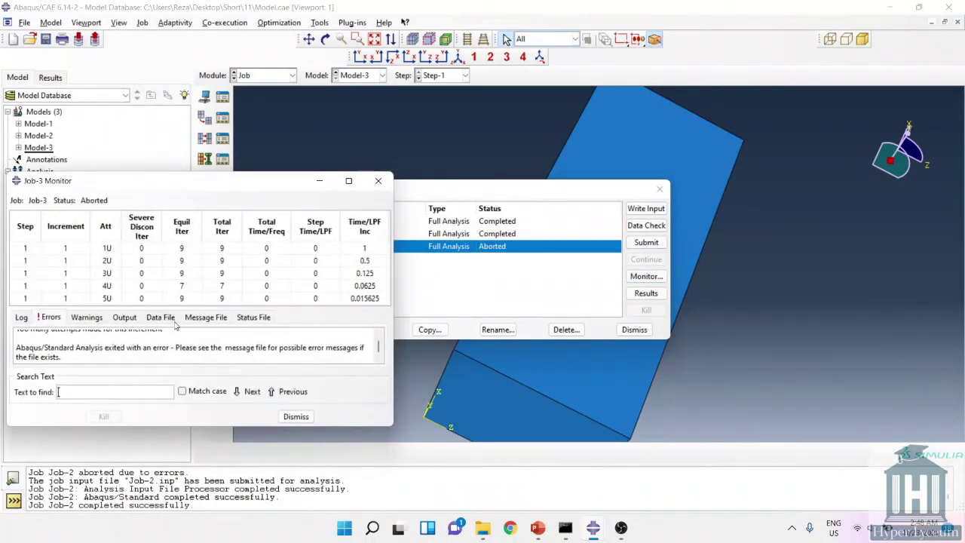
pyautogui.click(176, 332)
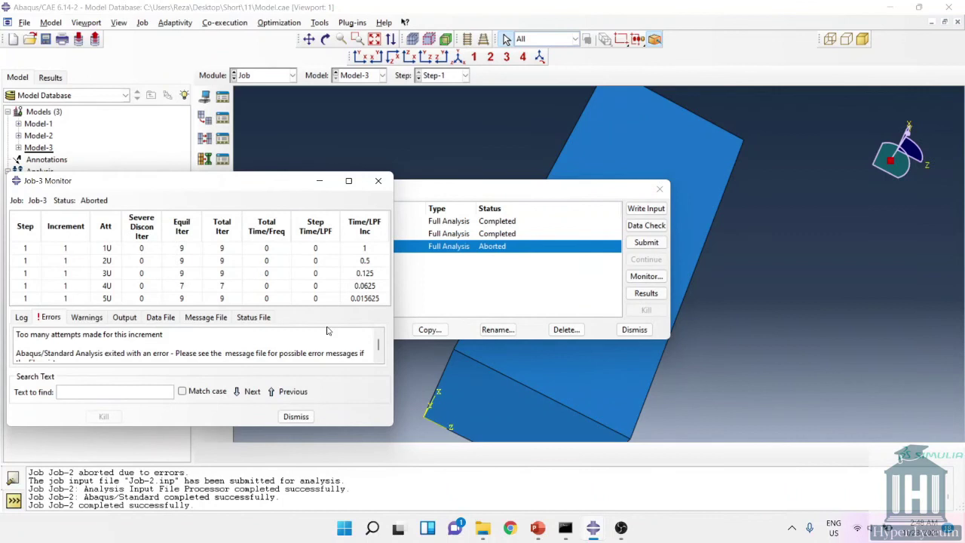
pyautogui.click(295, 416)
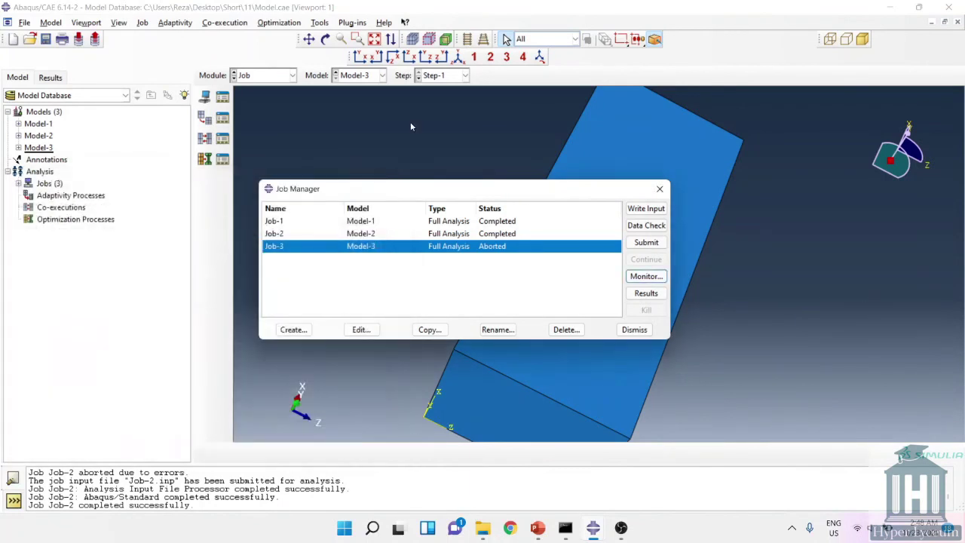
pyautogui.click(291, 75)
# Create encastre boundary condition BC-5 on Model-3's bottom edge.
pyautogui.click(260, 146)
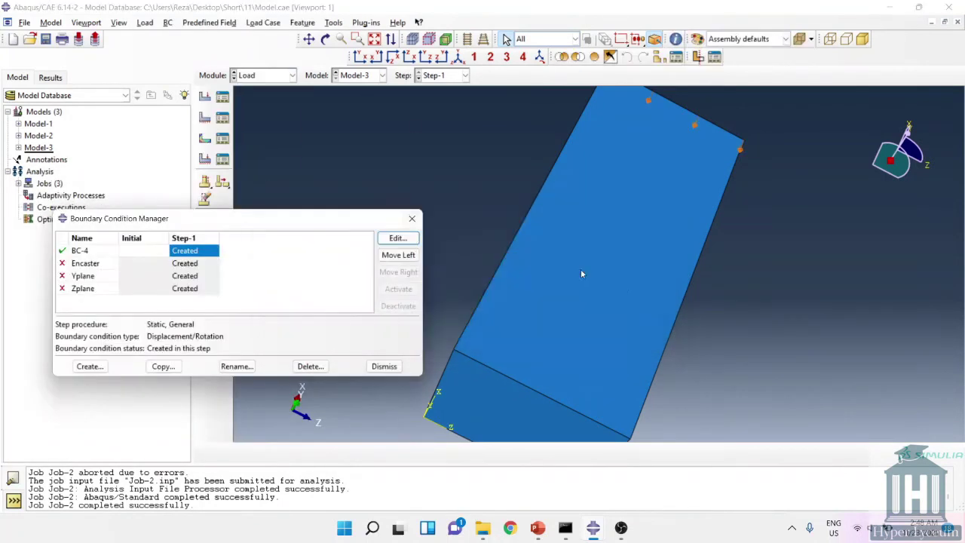
pyautogui.keyDown('ctrl'); pyautogui.keyDown('alt'); pyautogui.moveTo(676, 160); pyautogui.dragTo(637, 249); pyautogui.keyUp('alt'); pyautogui.keyUp('ctrl')
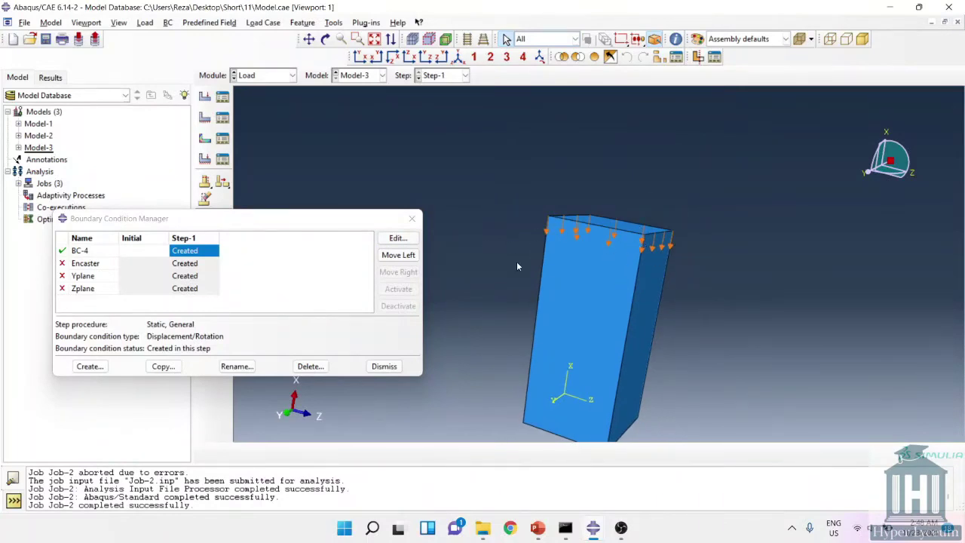
pyautogui.click(412, 219)
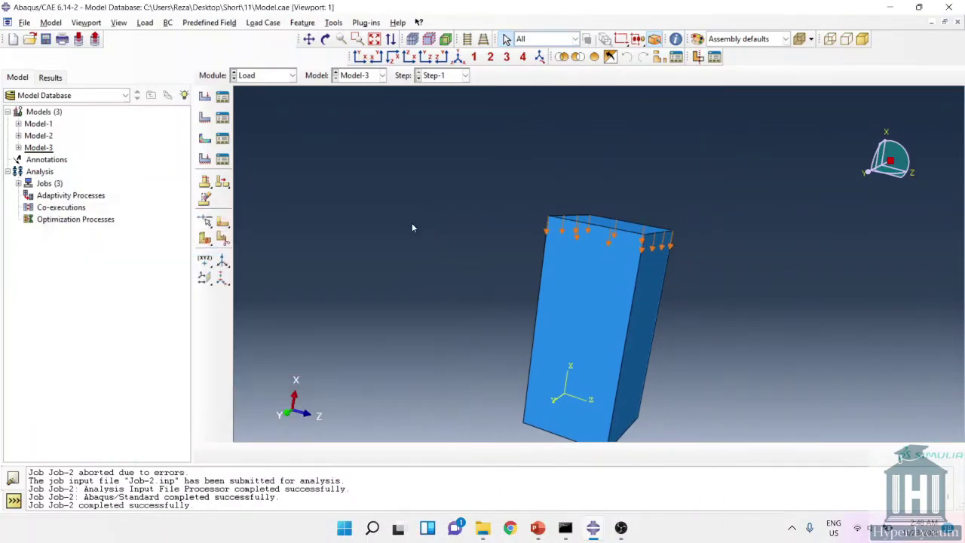
pyautogui.click(204, 119)
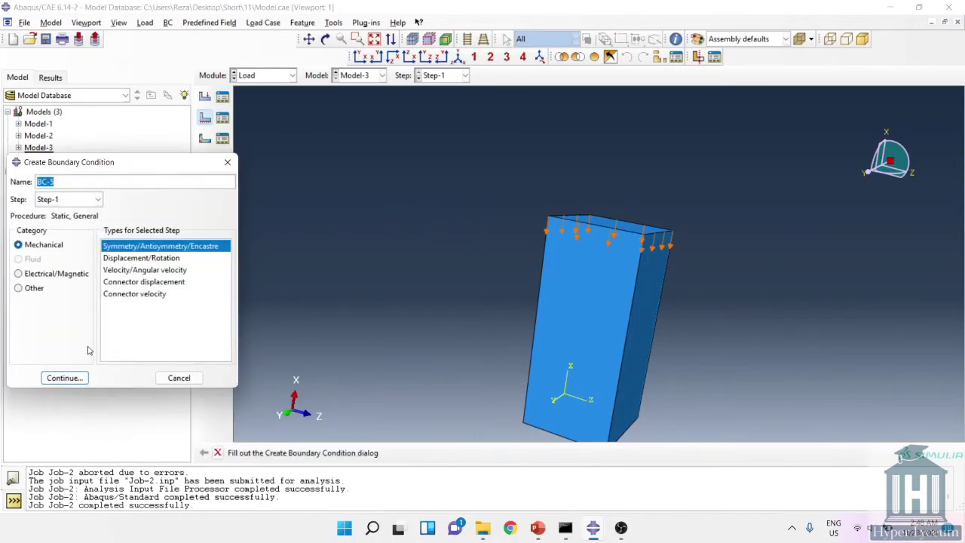
pyautogui.click(64, 378)
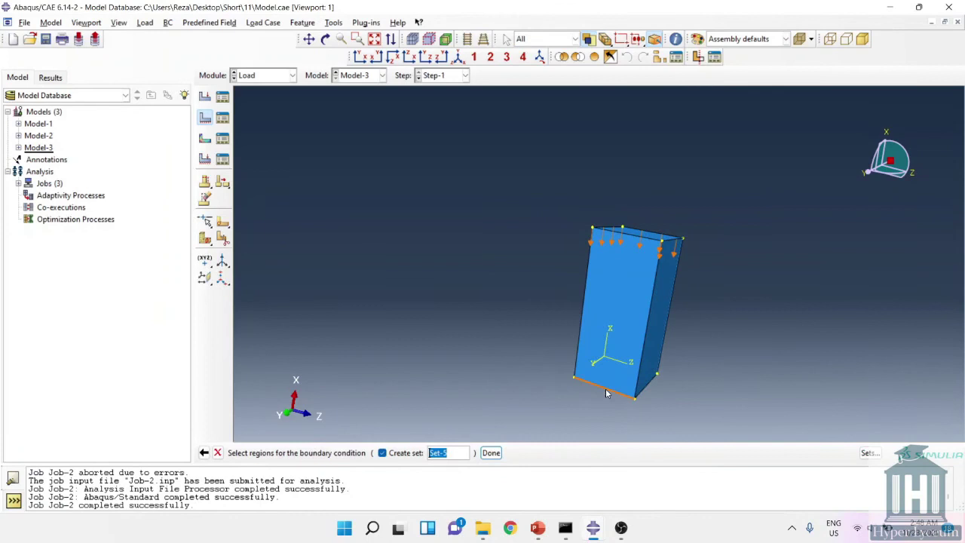
pyautogui.middleClick(500, 322)
pyautogui.click(44, 380)
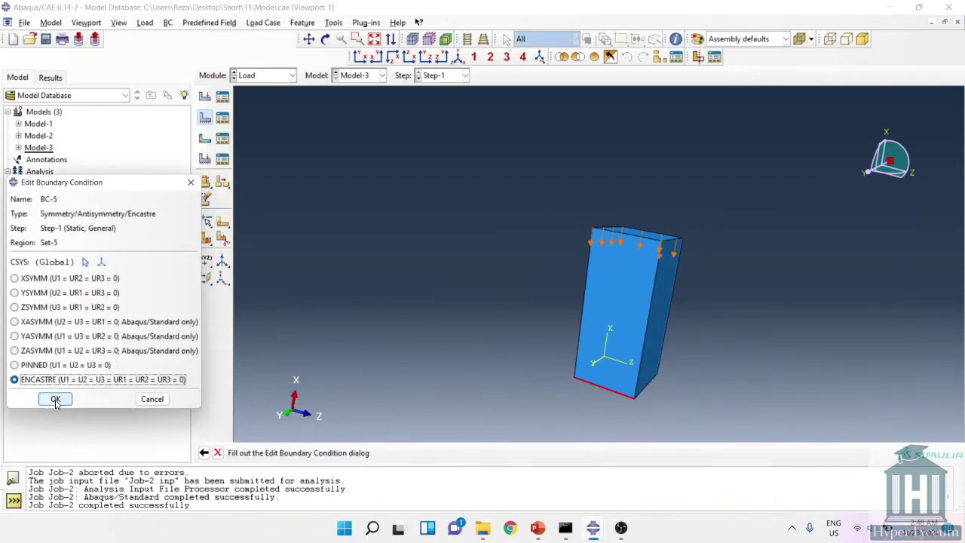
pyautogui.click(53, 399)
pyautogui.click(287, 75)
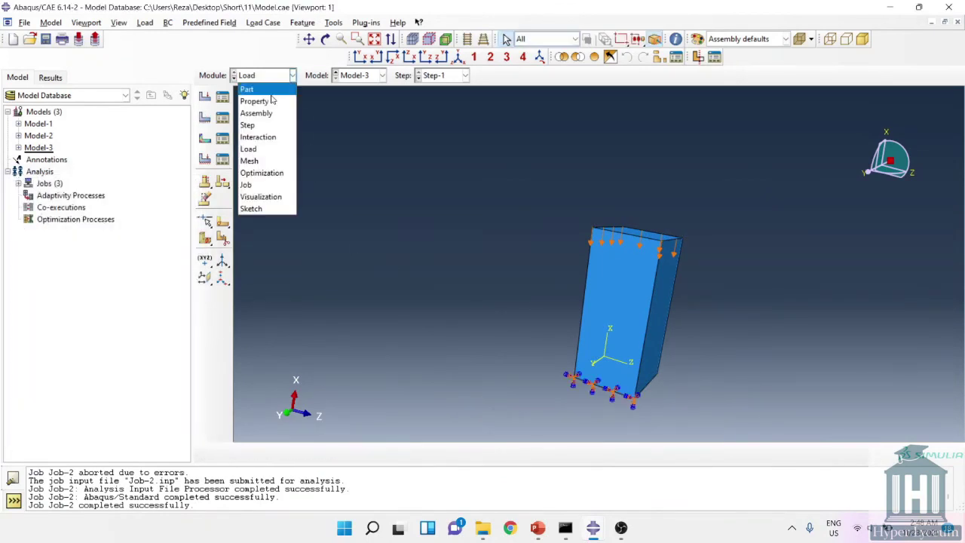
pyautogui.click(253, 189)
# Resubmit Job-3, overwriting its existing files, and check its monitor.
pyautogui.click(646, 242)
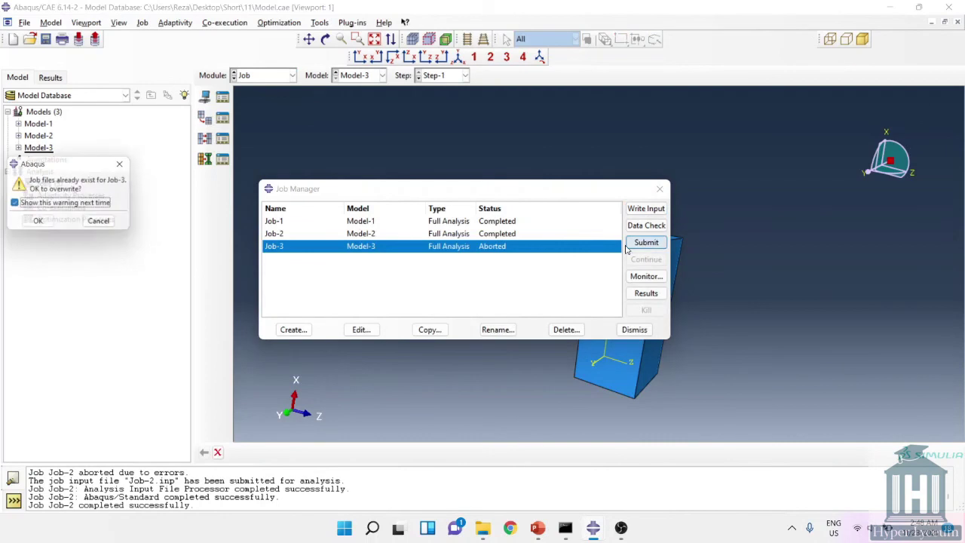
pyautogui.click(40, 224)
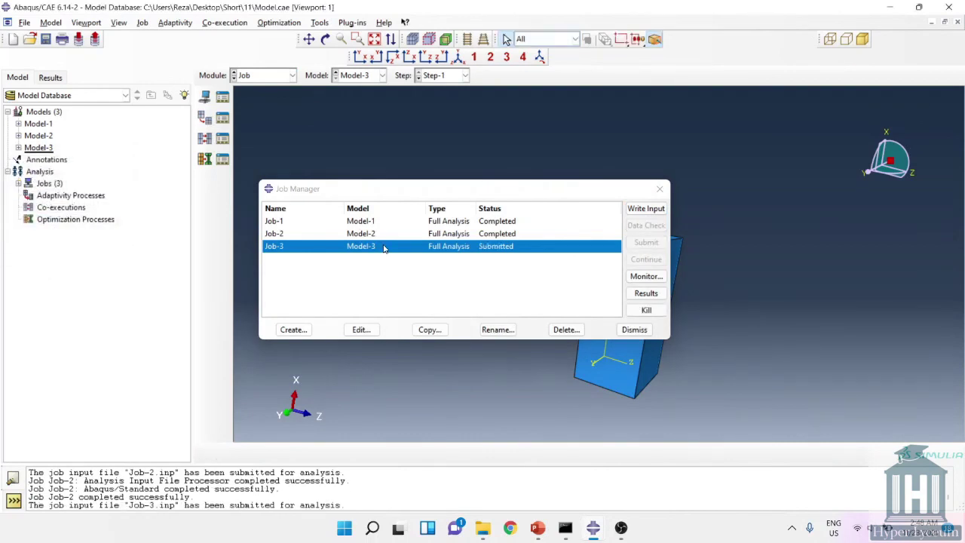
pyautogui.click(647, 276)
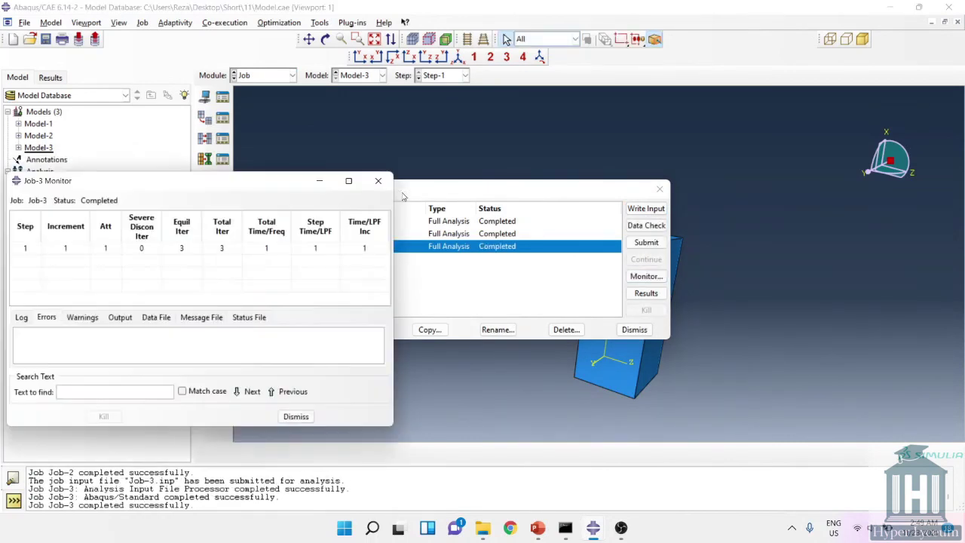
pyautogui.click(378, 180)
# Show Job-3's Mises stress contours on the deformed cuboid, turned upright.
pyautogui.click(647, 292)
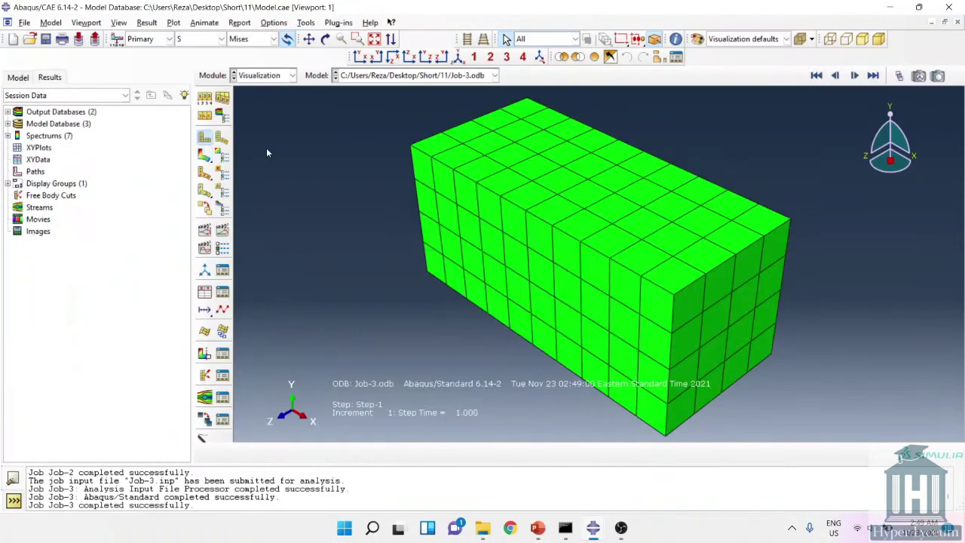
pyautogui.click(202, 159)
pyautogui.keyDown('ctrl'); pyautogui.keyDown('alt'); pyautogui.moveTo(733, 330); pyautogui.dragTo(556, 311); pyautogui.keyUp('alt'); pyautogui.keyUp('ctrl')
pyautogui.keyDown('ctrl'); pyautogui.keyDown('alt'); pyautogui.moveTo(620, 417); pyautogui.dragTo(574, 164); pyautogui.keyUp('alt'); pyautogui.keyUp('ctrl')
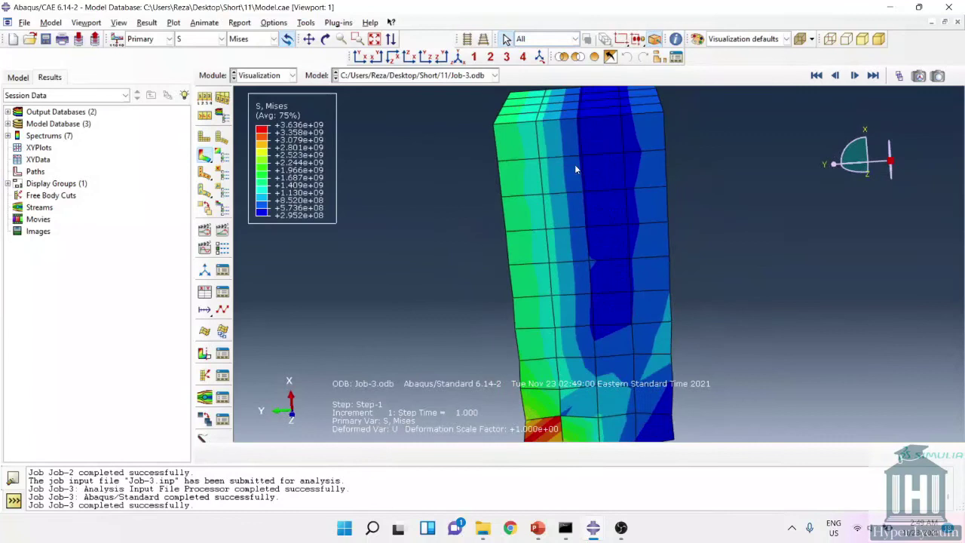
pyautogui.click(265, 75)
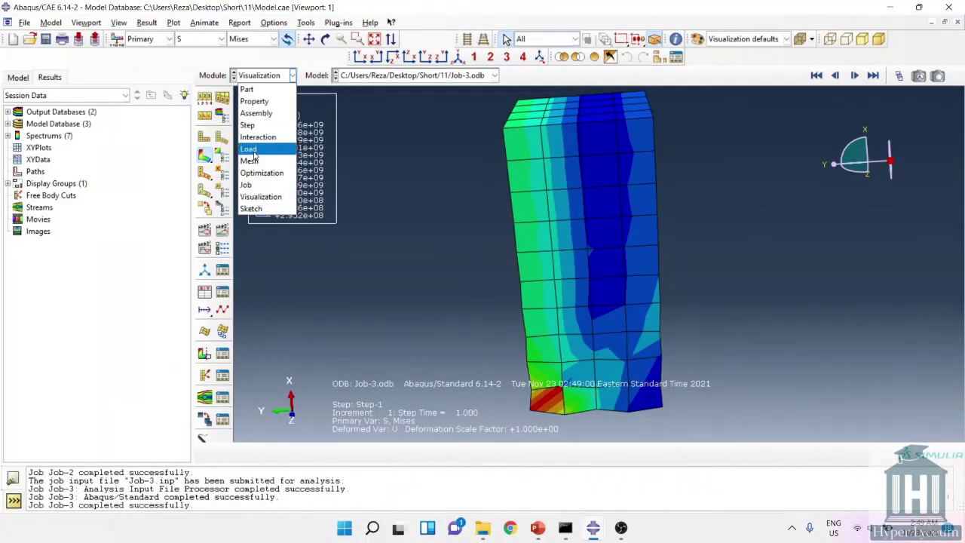
# In the Load module, change Model-3's BC-5 from ENCASTRE to ZSYMM symmetry.
pyautogui.click(257, 150)
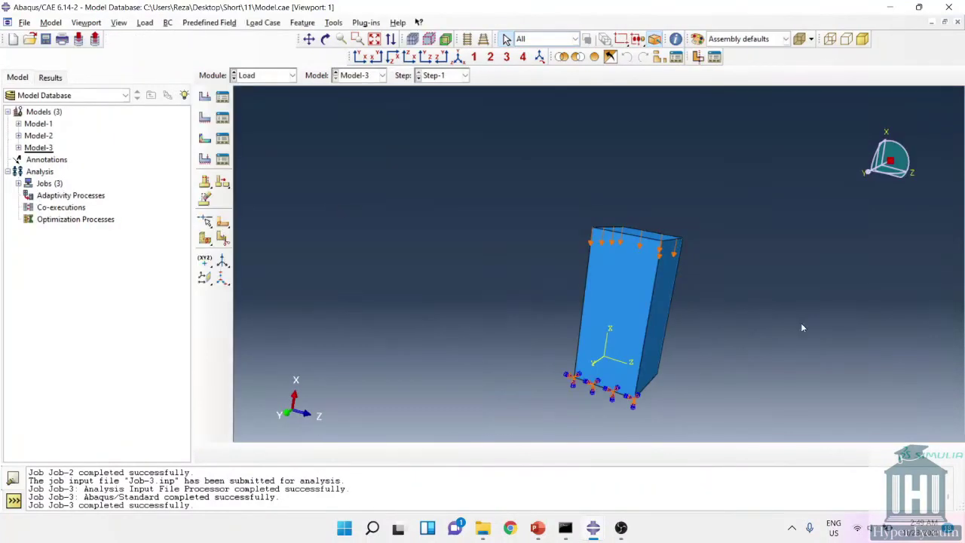
pyautogui.click(224, 118)
pyautogui.doubleClick(189, 264)
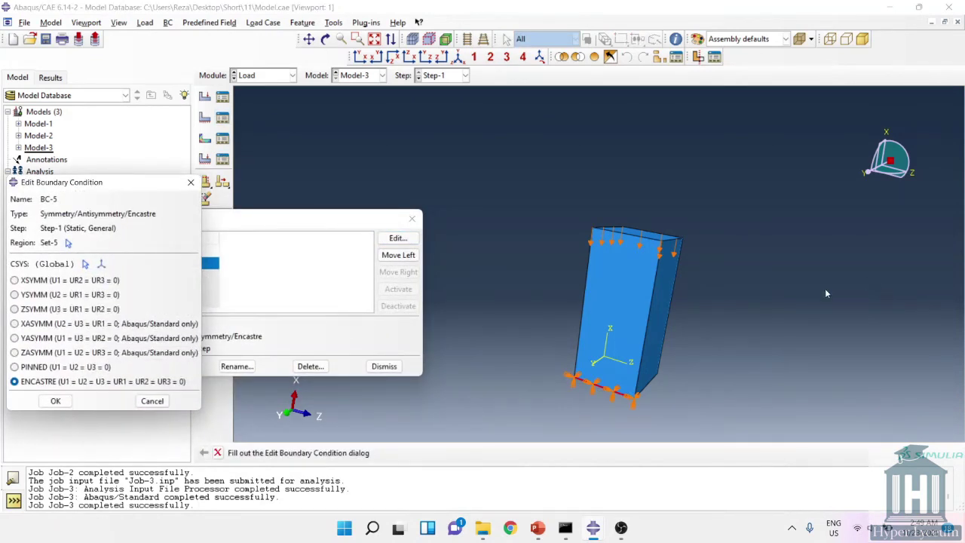
pyautogui.keyDown('ctrl'); pyautogui.keyDown('alt'); pyautogui.moveTo(827, 295); pyautogui.dragTo(807, 302); pyautogui.keyUp('alt'); pyautogui.keyUp('ctrl')
pyautogui.click(14, 309)
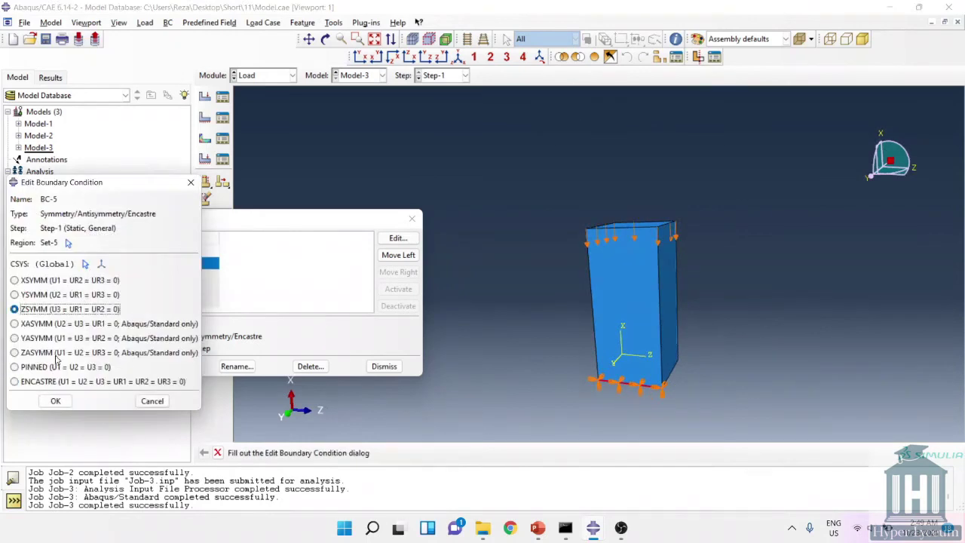
pyautogui.click(55, 401)
# Switch to the Job module and resubmit Job-3.
pyautogui.click(276, 77)
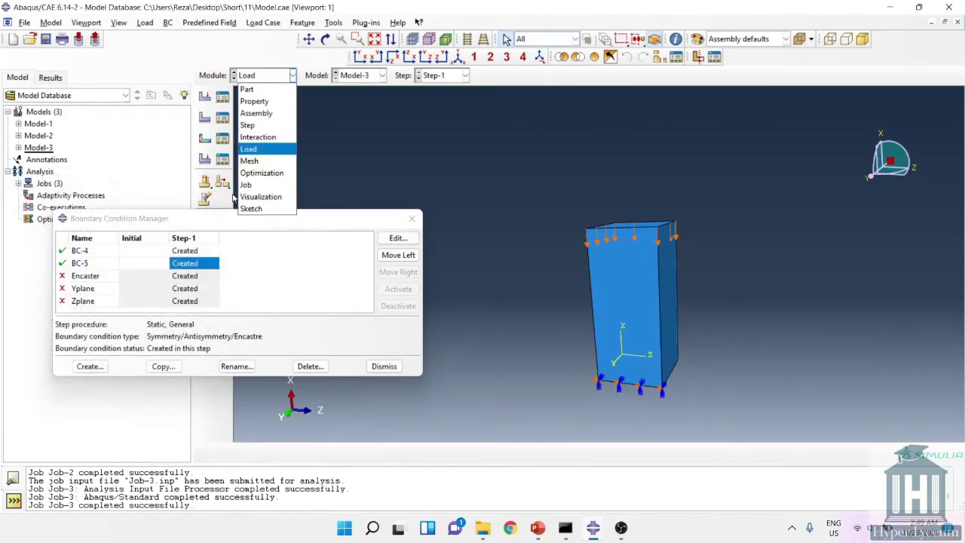
pyautogui.click(272, 190)
pyautogui.click(646, 242)
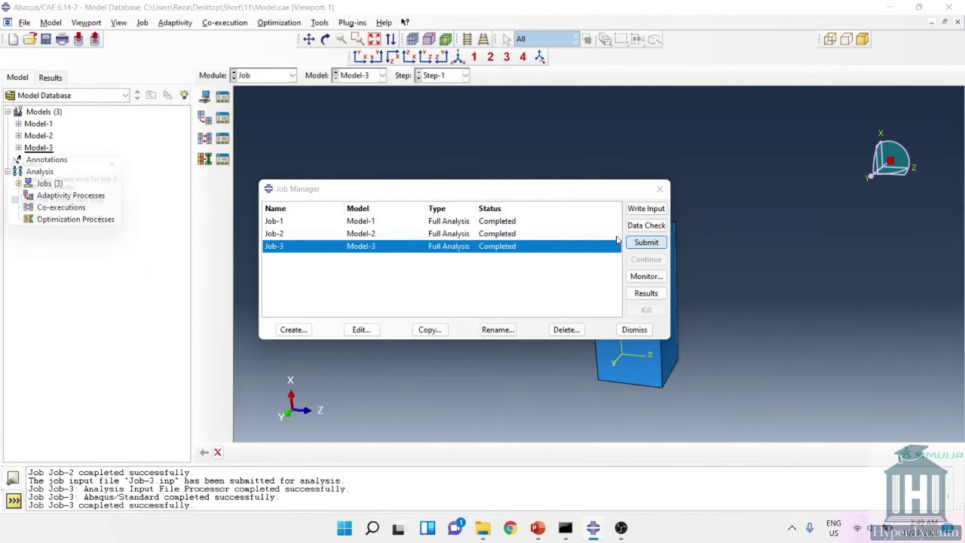
# Overwrite Job-3's old results, check the aborted run's errors in the monitor, then return to Load.
pyautogui.click(35, 226)
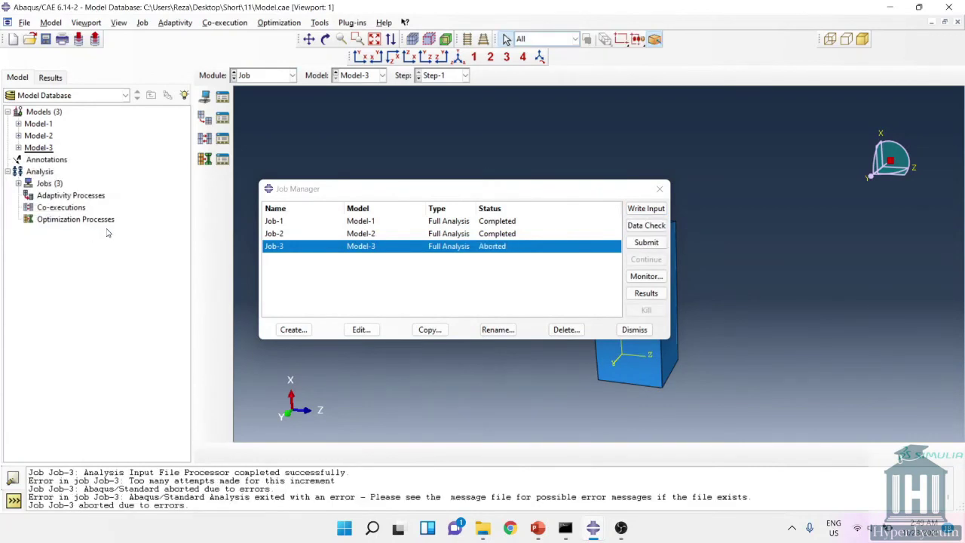
pyautogui.click(646, 276)
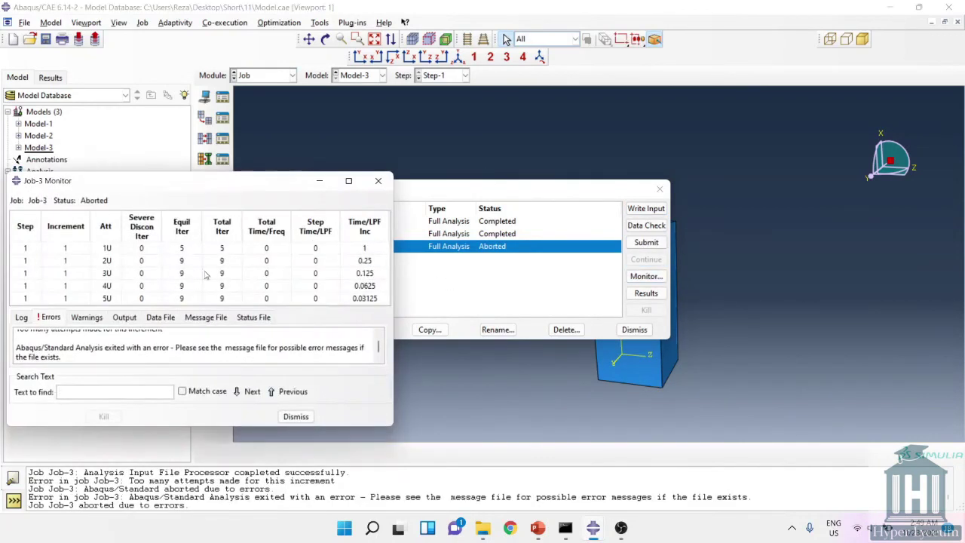
pyautogui.click(296, 416)
pyautogui.click(264, 75)
pyautogui.click(259, 148)
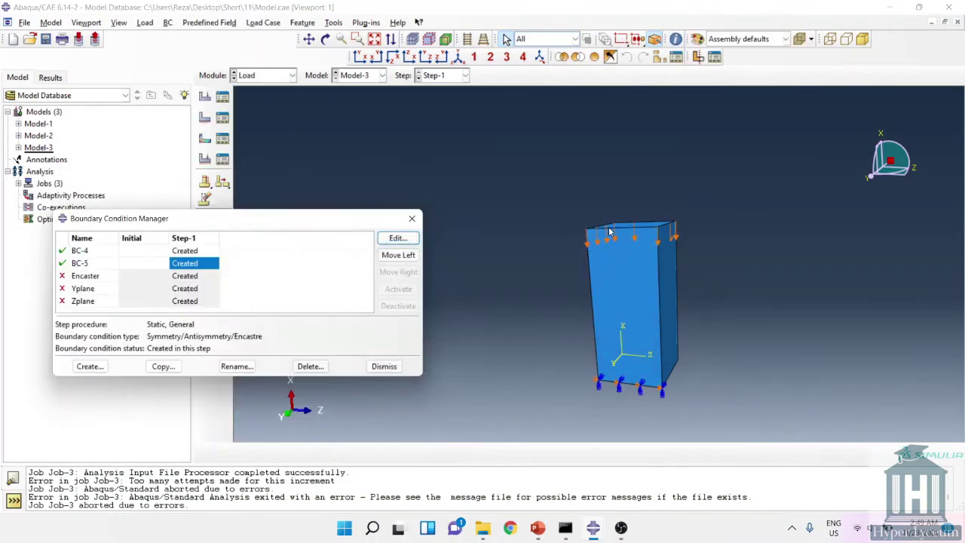
# Open BC-5 (ZSYMM on Set-5) for editing and rotate the cuboid to inspect its constrained bottom edge.
pyautogui.keyDown('ctrl'); pyautogui.keyDown('alt'); pyautogui.moveTo(661, 248); pyautogui.dragTo(603, 257); pyautogui.keyUp('alt'); pyautogui.keyUp('ctrl')
pyautogui.click(213, 263)
pyautogui.doubleClick(213, 263)
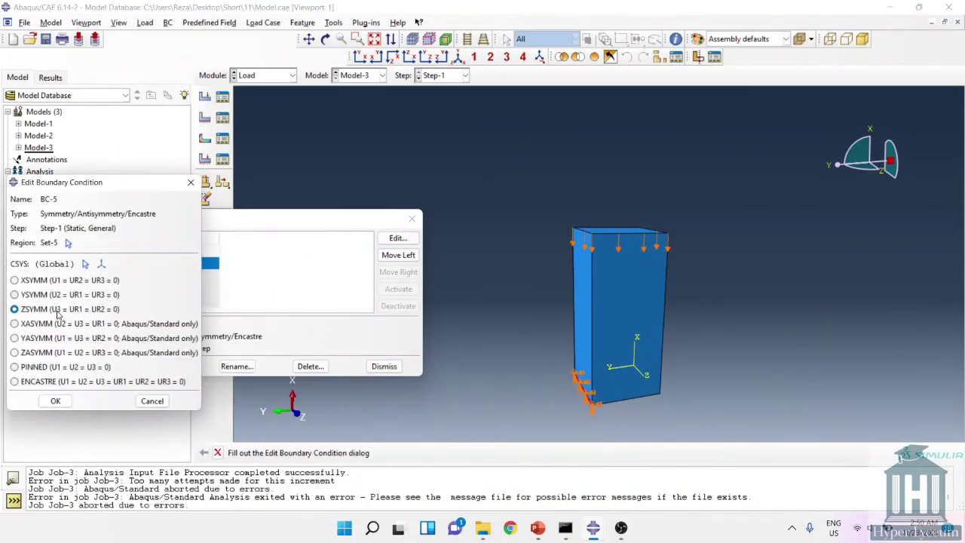
pyautogui.keyDown('ctrl'); pyautogui.keyDown('alt'); pyautogui.moveTo(631, 362); pyautogui.dragTo(624, 350); pyautogui.keyUp('alt'); pyautogui.keyUp('ctrl')
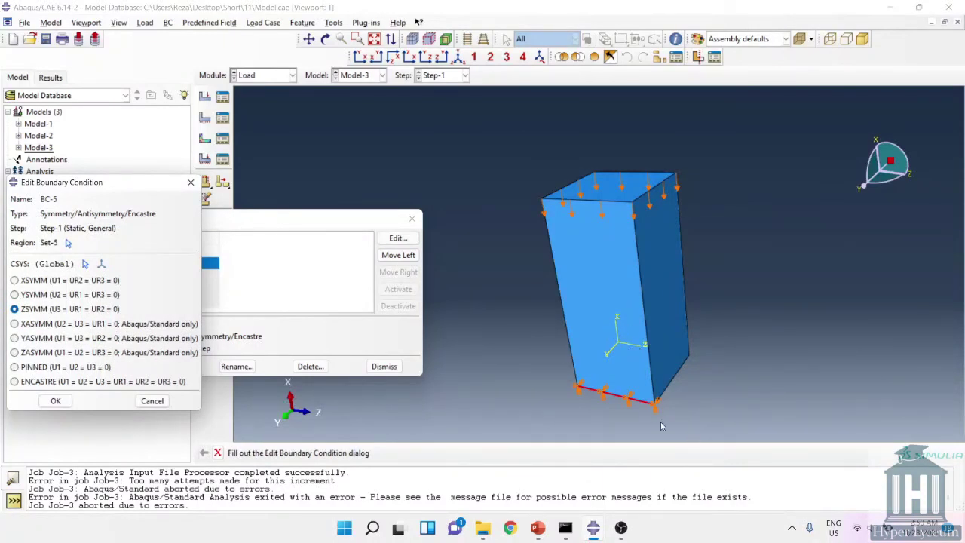
pyautogui.keyDown('ctrl'); pyautogui.keyDown('alt'); pyautogui.moveTo(663, 415); pyautogui.dragTo(665, 273); pyautogui.keyUp('alt'); pyautogui.keyUp('ctrl')
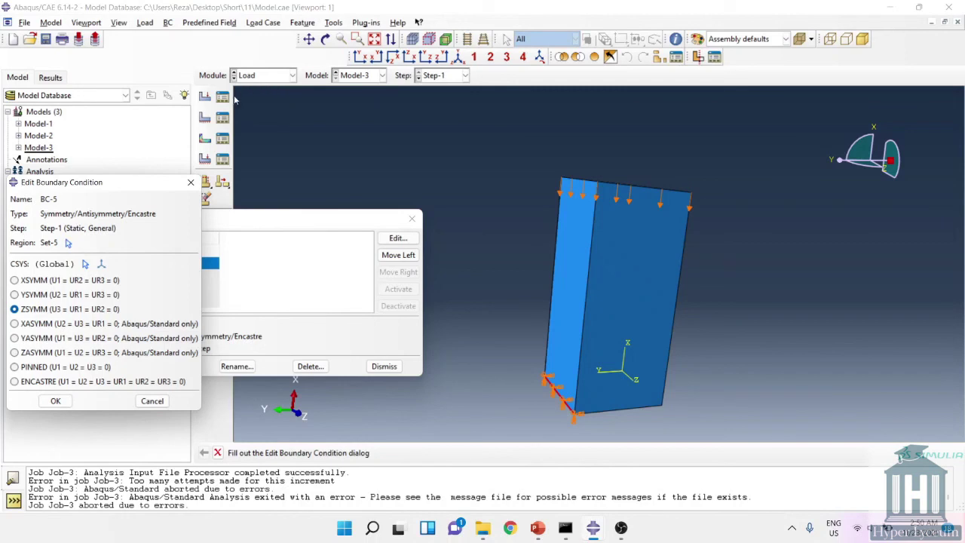
# Compare boundary conditions by switching to Model-1, then Model-2, then back to Model-3.
pyautogui.click(369, 75)
pyautogui.click(354, 84)
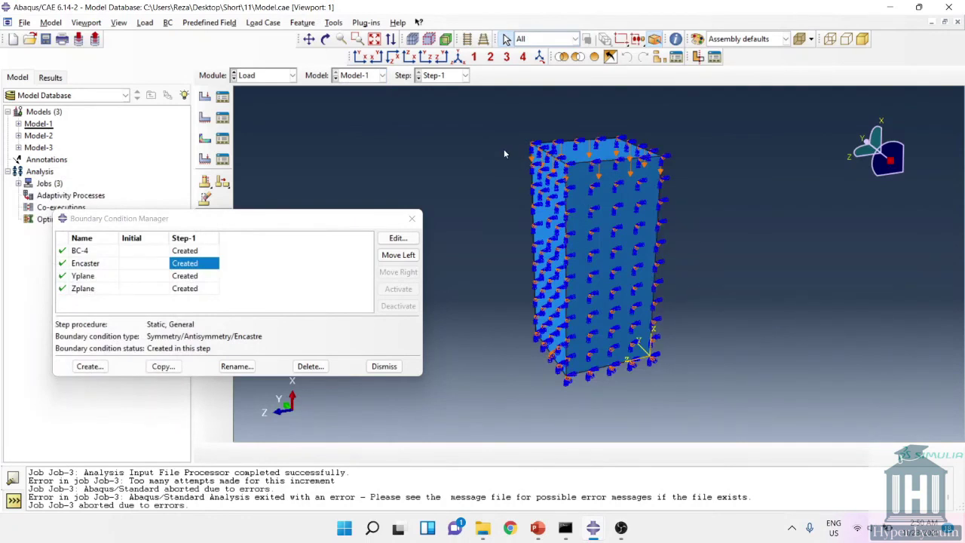
pyautogui.click(368, 76)
pyautogui.click(362, 98)
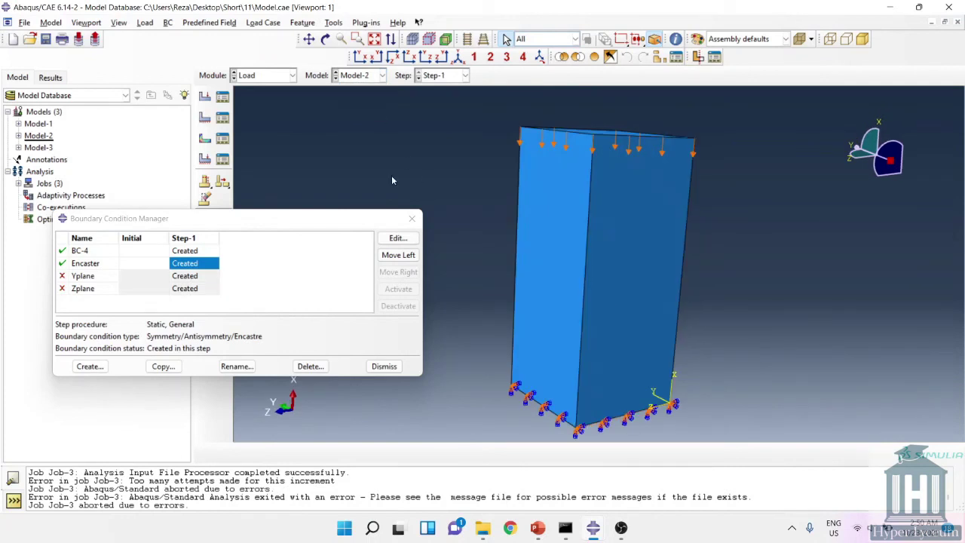
pyautogui.click(381, 75)
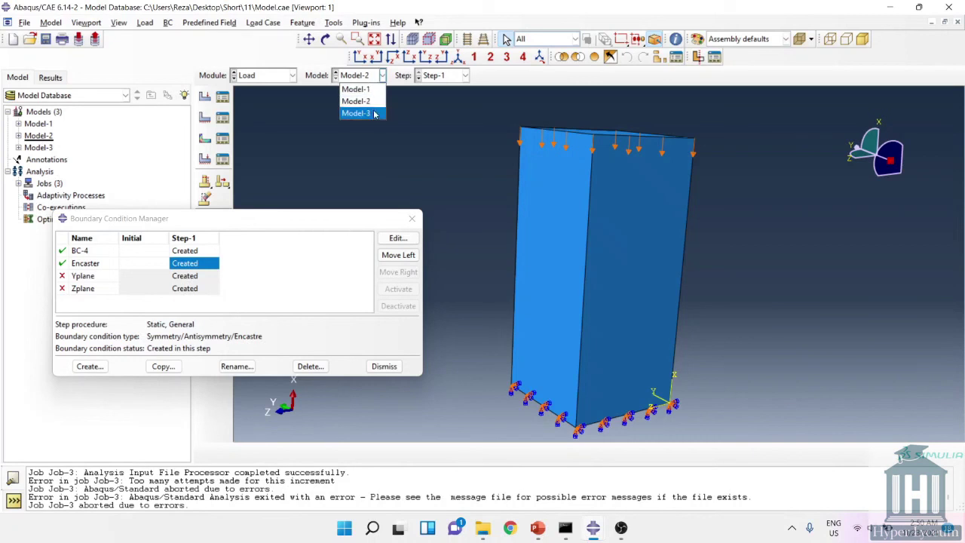
pyautogui.click(373, 113)
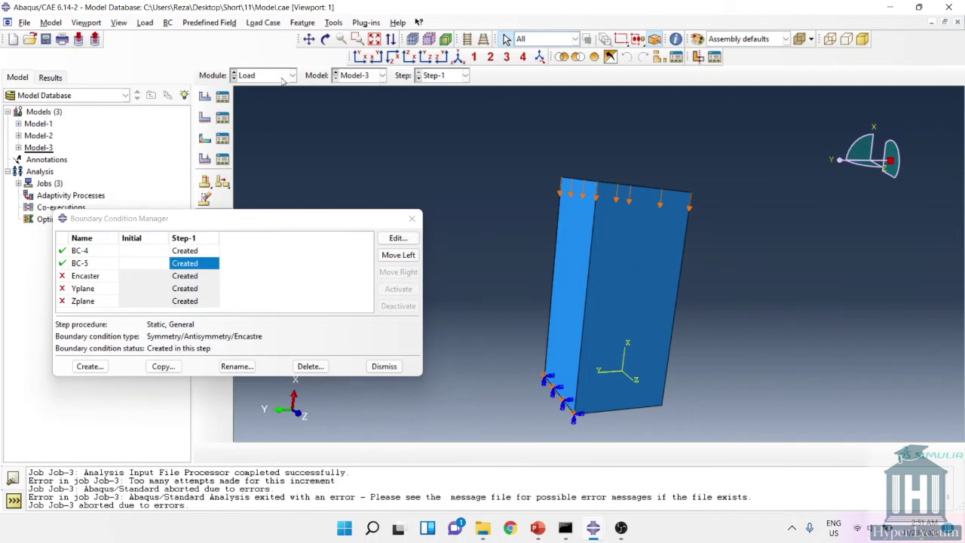
# Make Model-1 the current model.
pyautogui.click(343, 76)
pyautogui.click(292, 75)
pyautogui.click(293, 76)
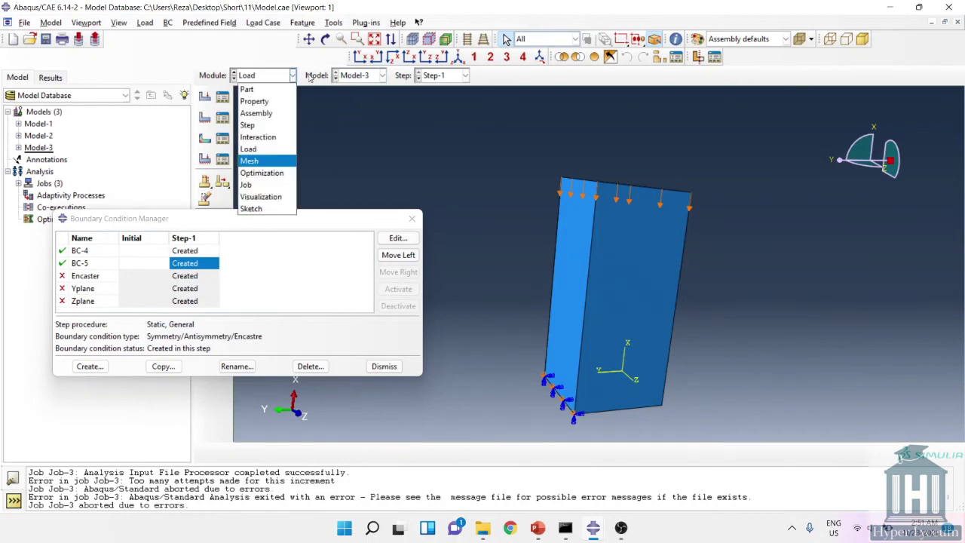
pyautogui.click(339, 79)
pyautogui.click(340, 76)
pyautogui.click(353, 88)
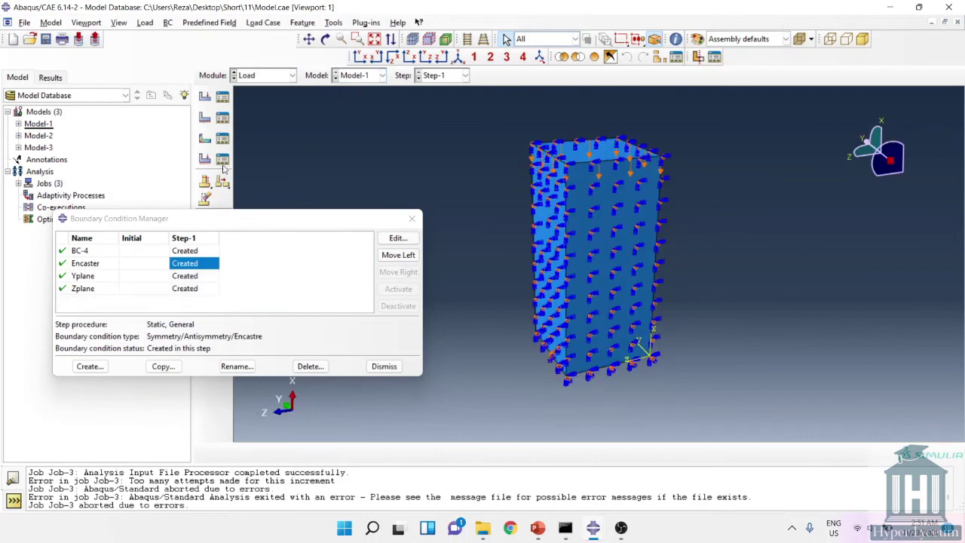
# Suppress and reactivate BC-4, Yplane and Zplane, leaving all of Model-1's conditions active.
pyautogui.click(62, 251)
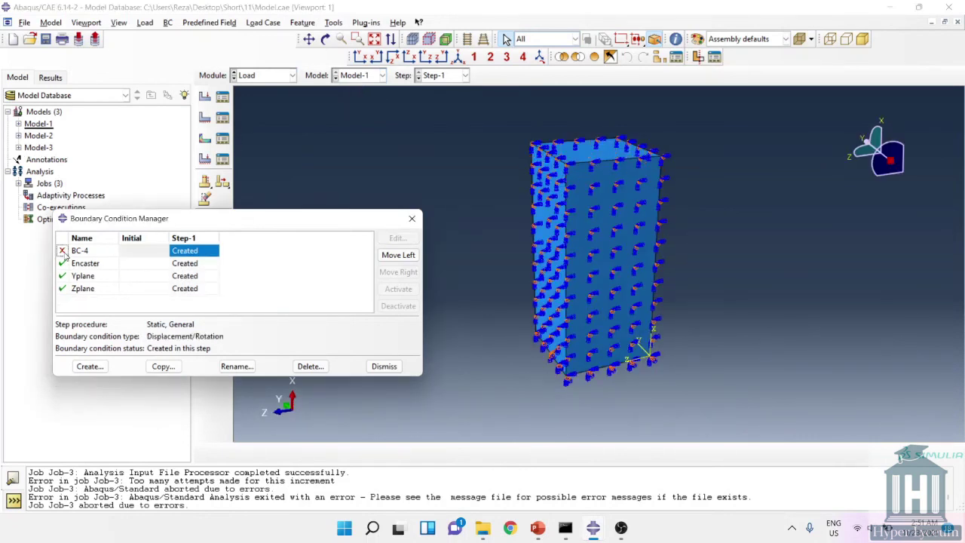
pyautogui.click(63, 251)
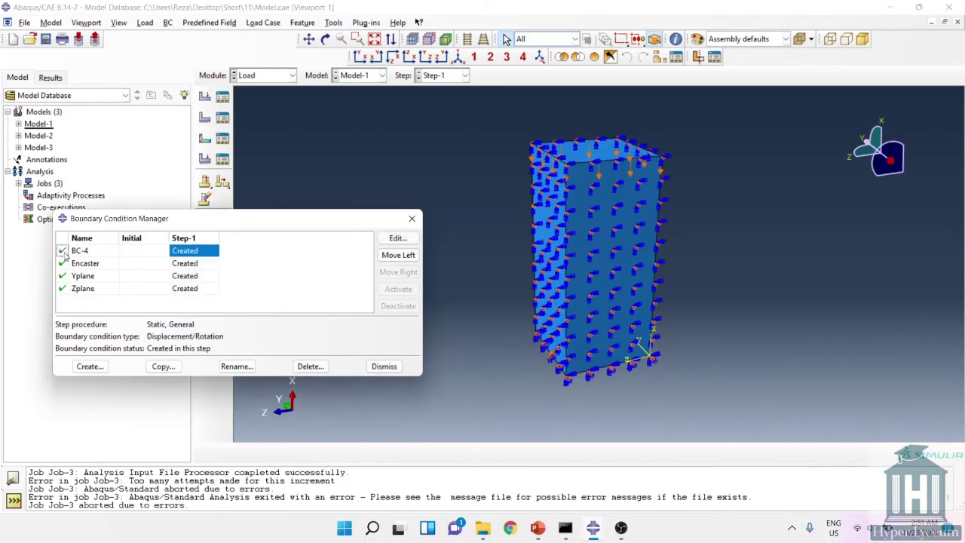
pyautogui.click(63, 276)
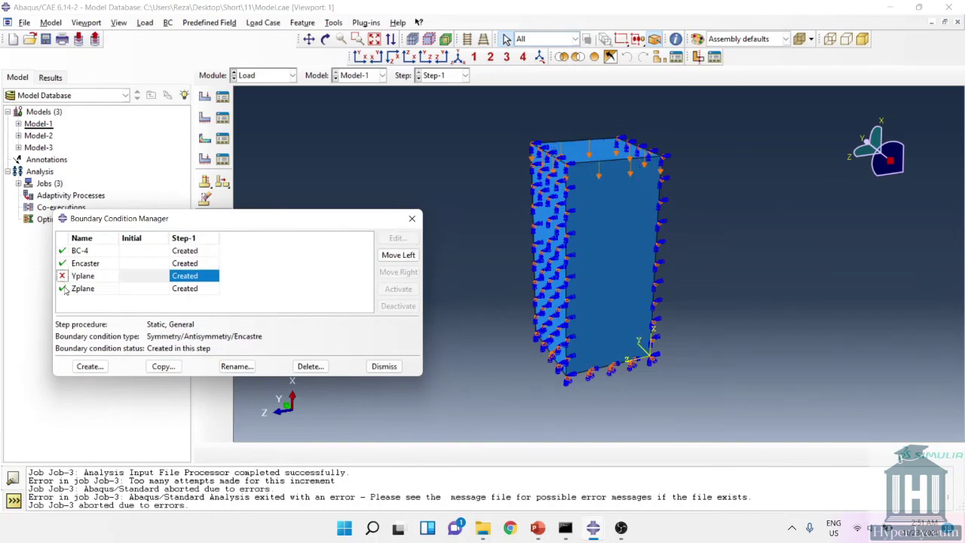
pyautogui.click(64, 288)
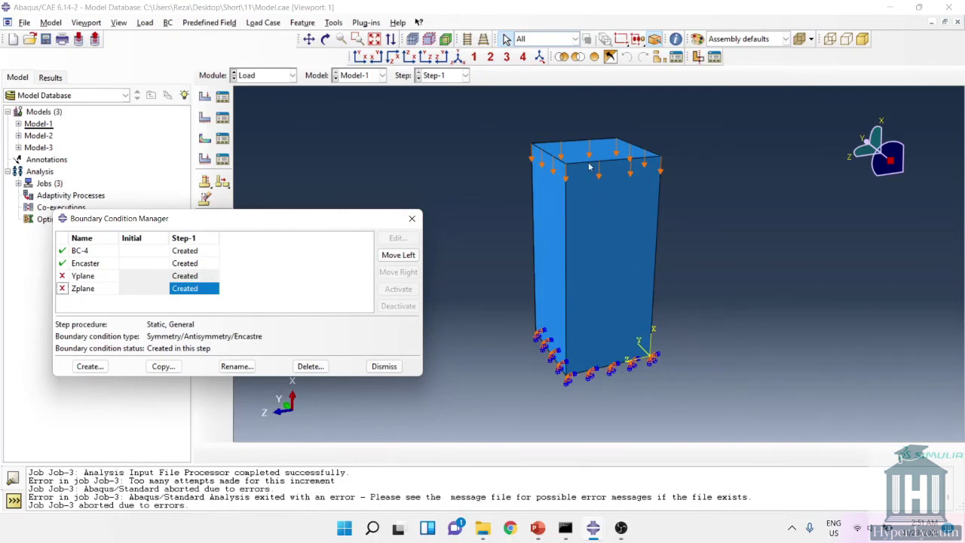
pyautogui.click(62, 276)
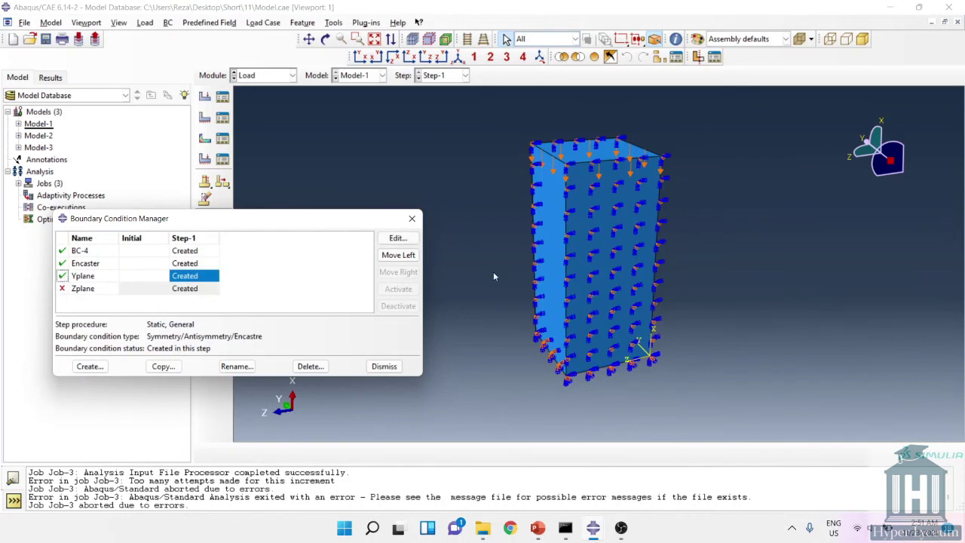
pyautogui.keyDown('ctrl'); pyautogui.keyDown('alt'); pyautogui.moveTo(605, 273); pyautogui.dragTo(632, 174); pyautogui.keyUp('alt'); pyautogui.keyUp('ctrl')
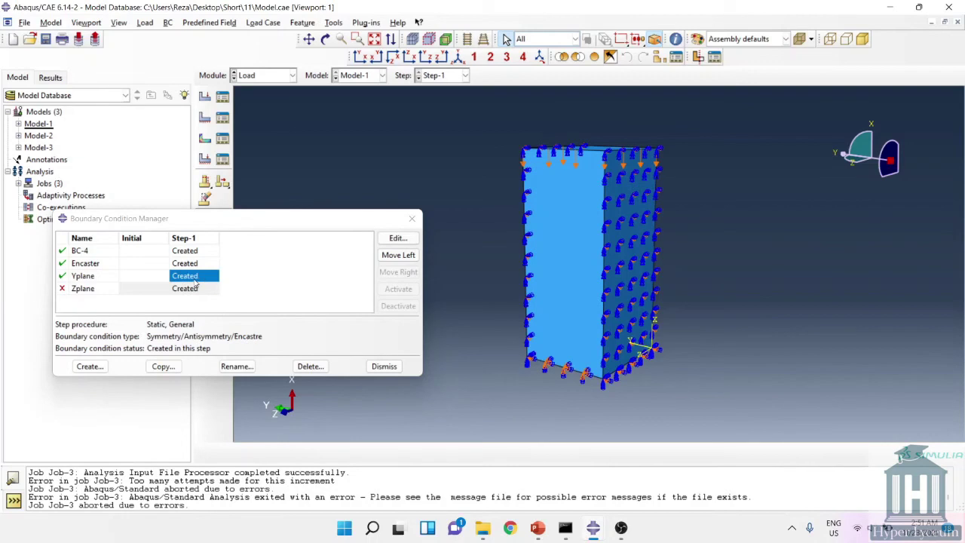
pyautogui.click(62, 289)
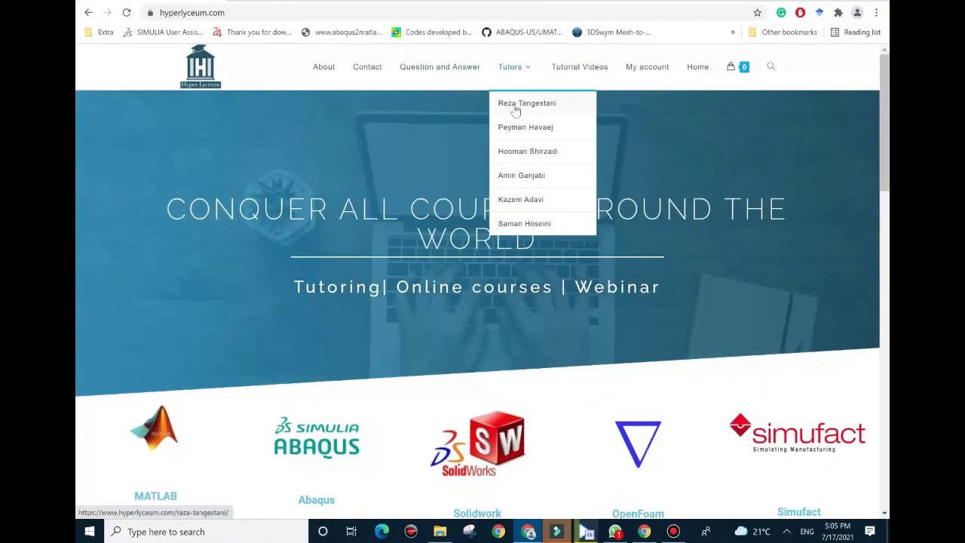
# Open the first tutor's profile, scroll through education, skills and languages, and start an e-mail.
pyautogui.click(515, 109)
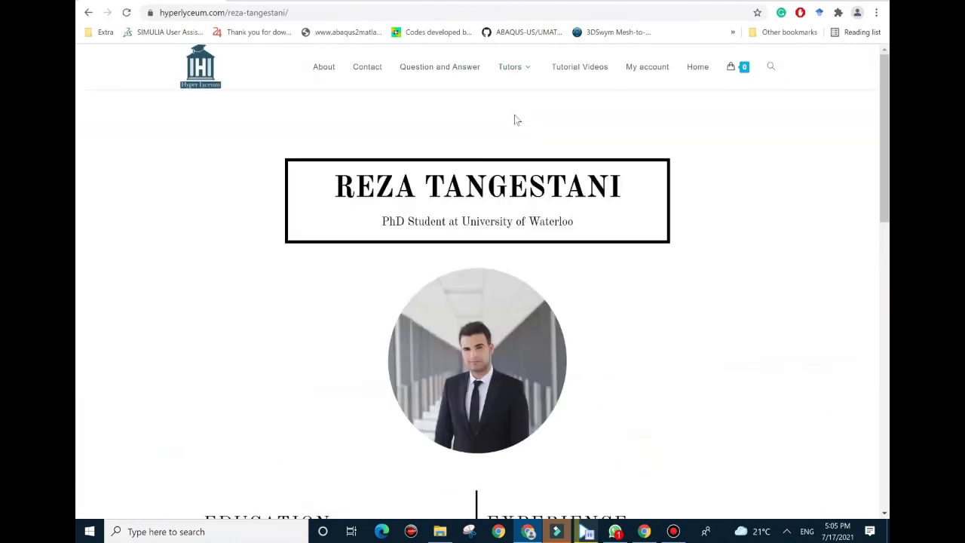
pyautogui.scroll(-3, 515, 128)
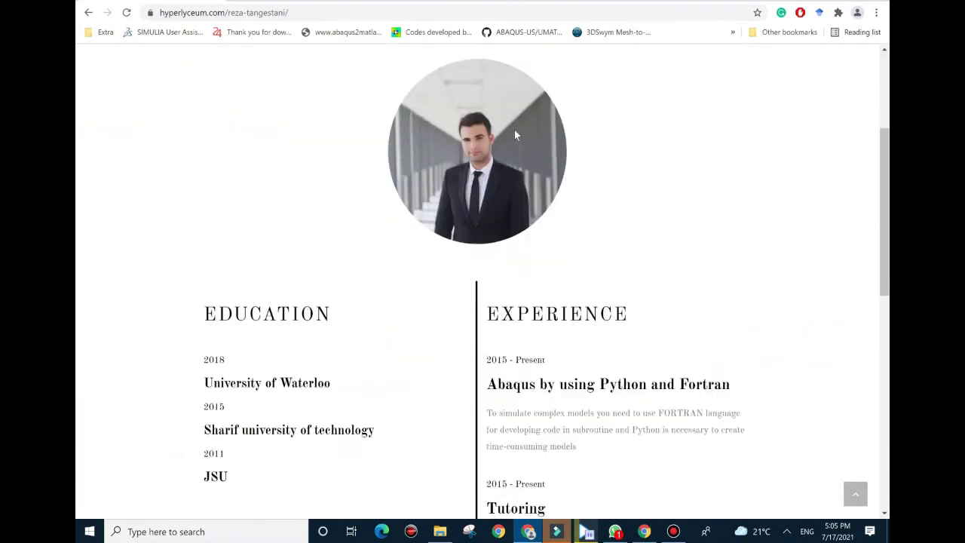
pyautogui.scroll(-4, 515, 131)
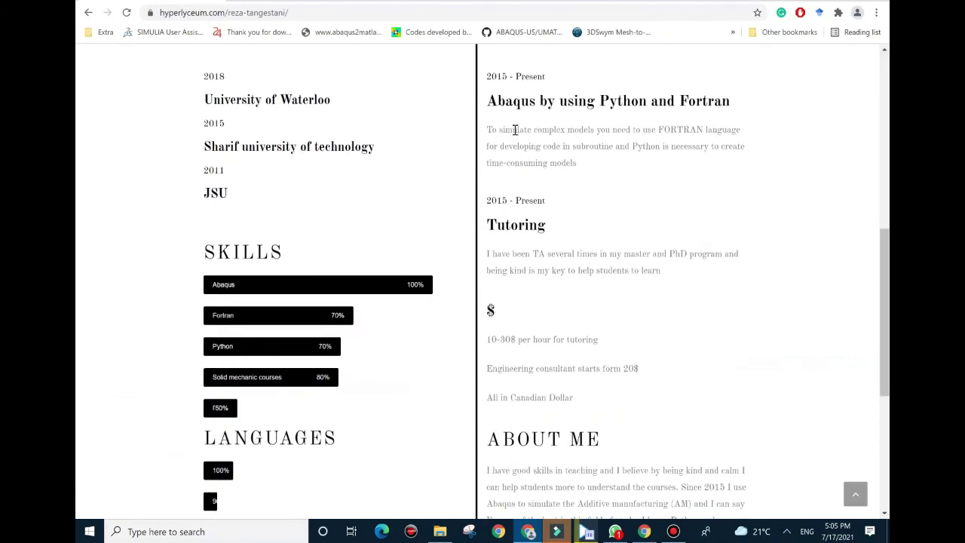
pyautogui.scroll(-3, 515, 130)
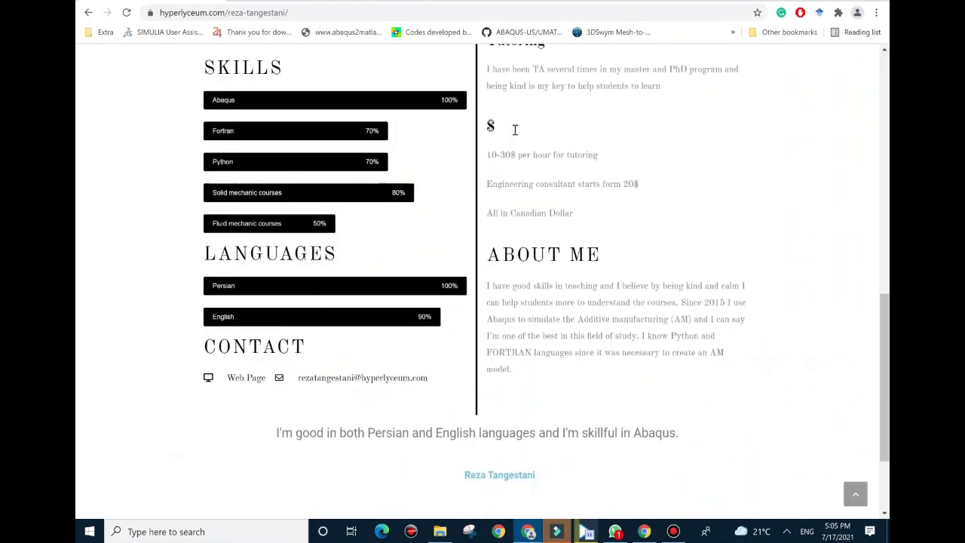
pyautogui.scroll(-2, 515, 130)
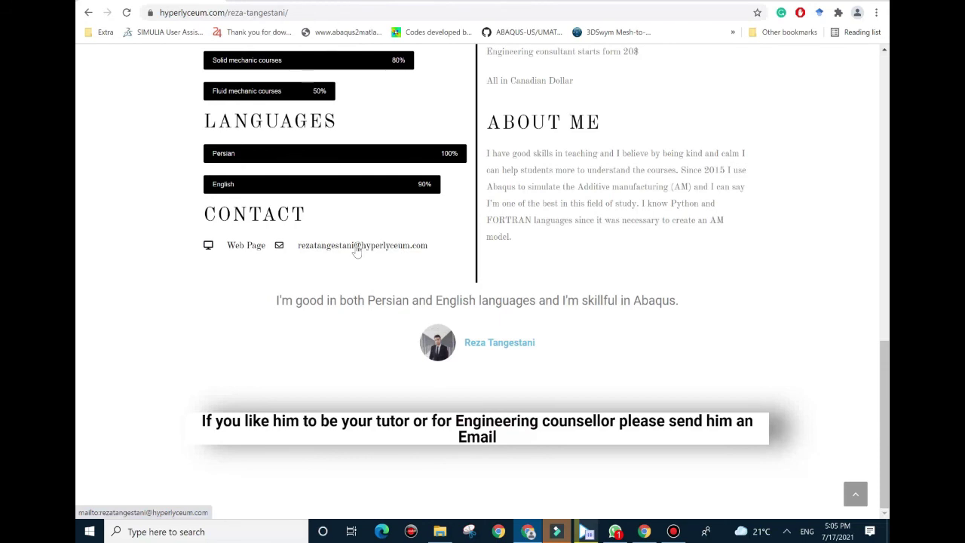
pyautogui.click(358, 251)
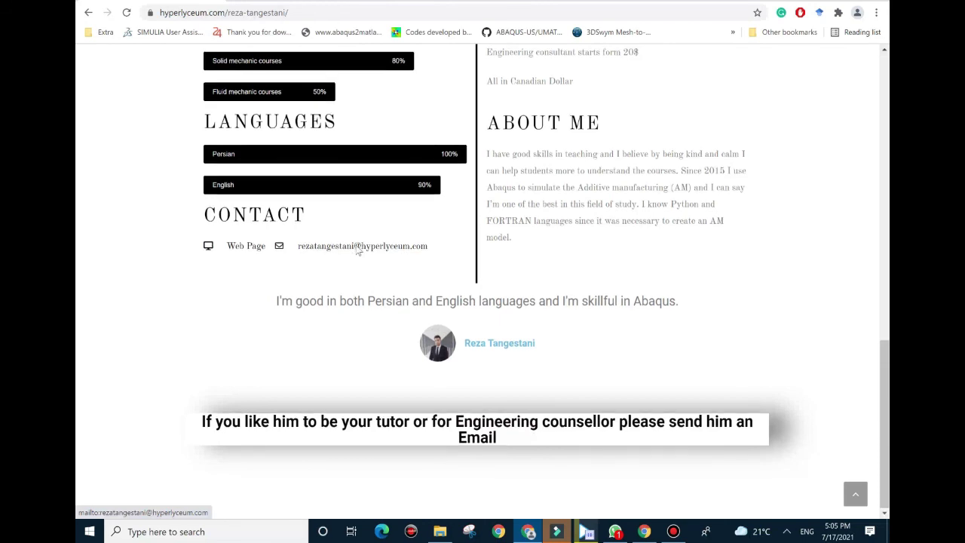
pyautogui.scroll(2, 358, 251)
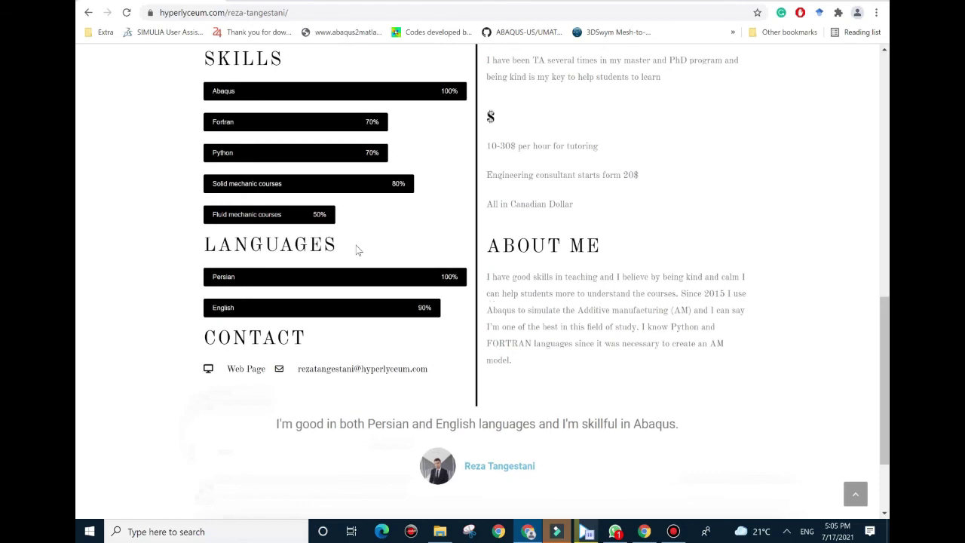